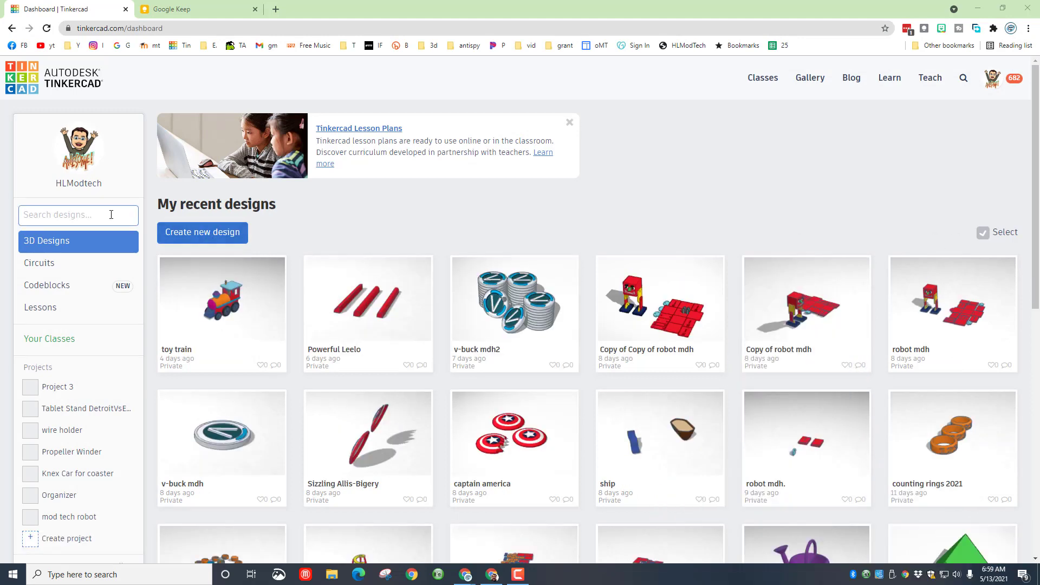
Start a new blank design and pick 'among us yellow' from page 2 of the Shapes Collection
left_click(109, 214)
left_click(187, 232)
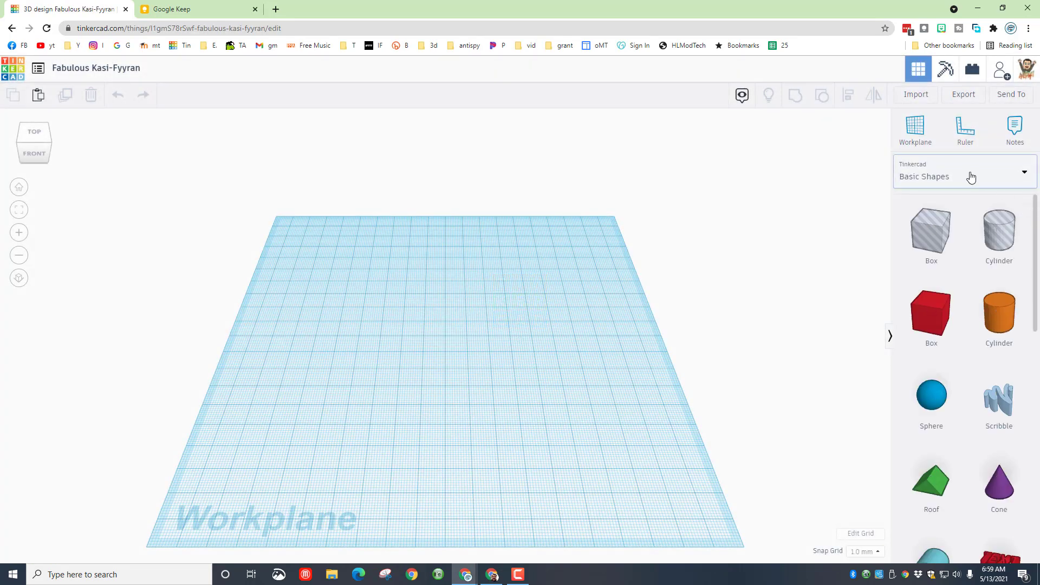
left_click(952, 173)
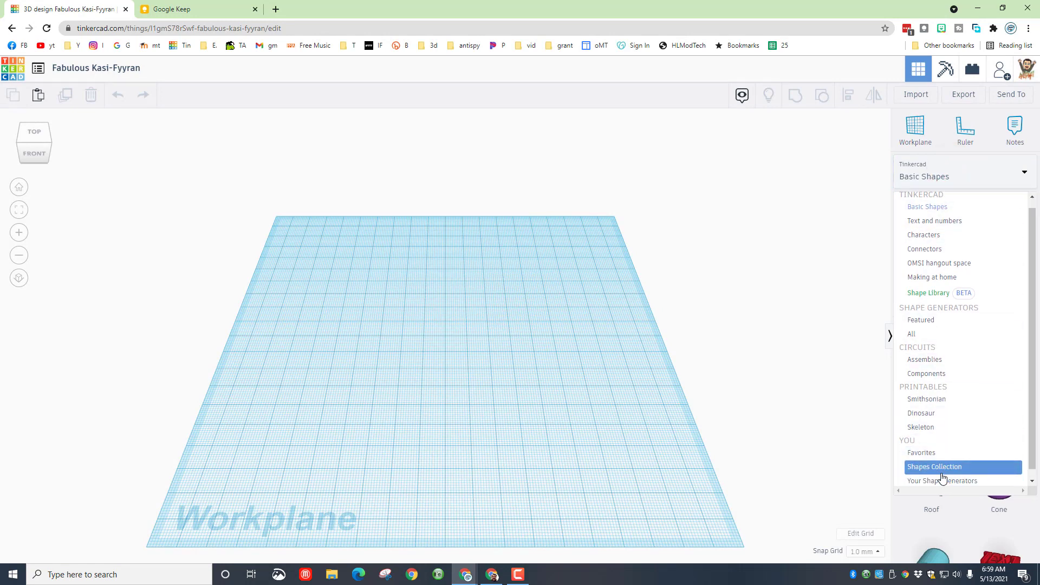
scroll(942, 477, "down", 1)
left_click(944, 465)
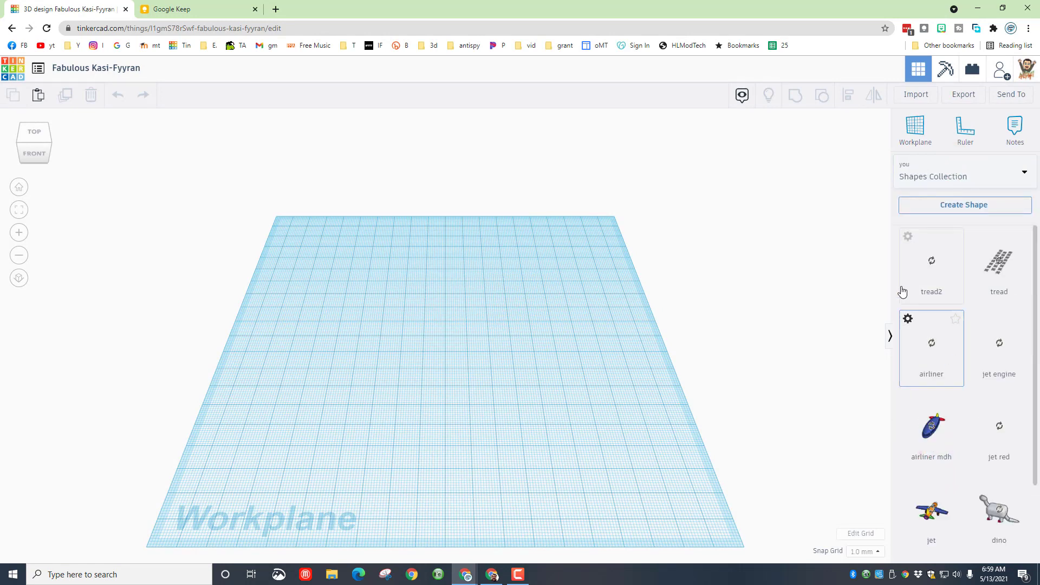
scroll(961, 412, "down", 2)
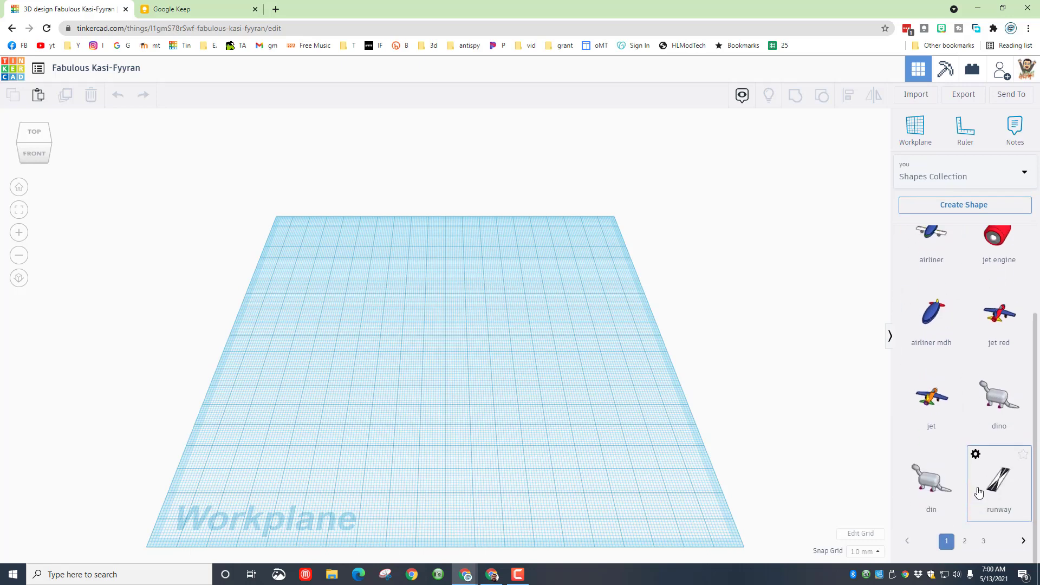
left_click(964, 553)
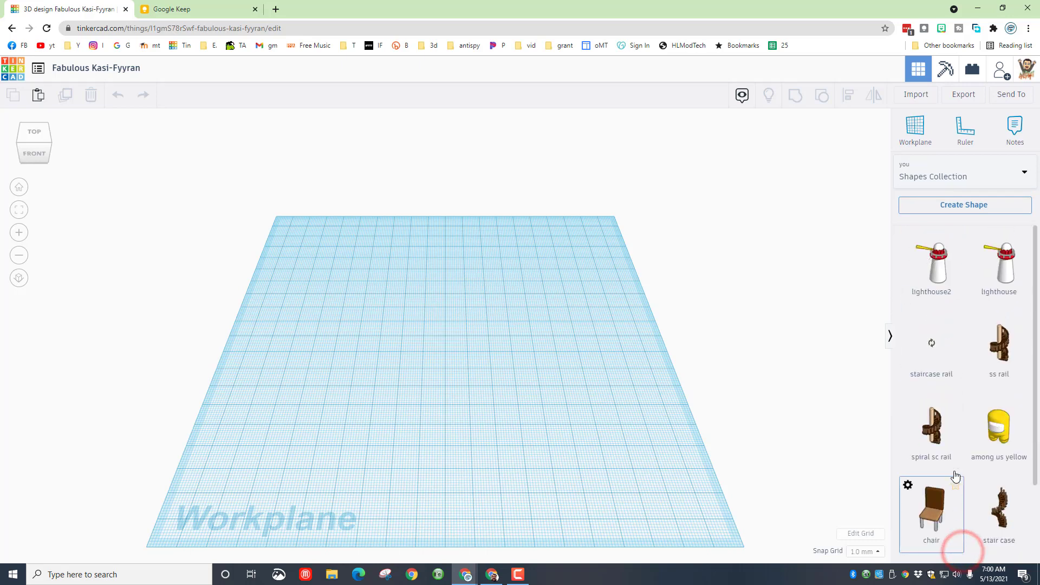
scroll(962, 488, "down", 2)
left_click(1003, 334)
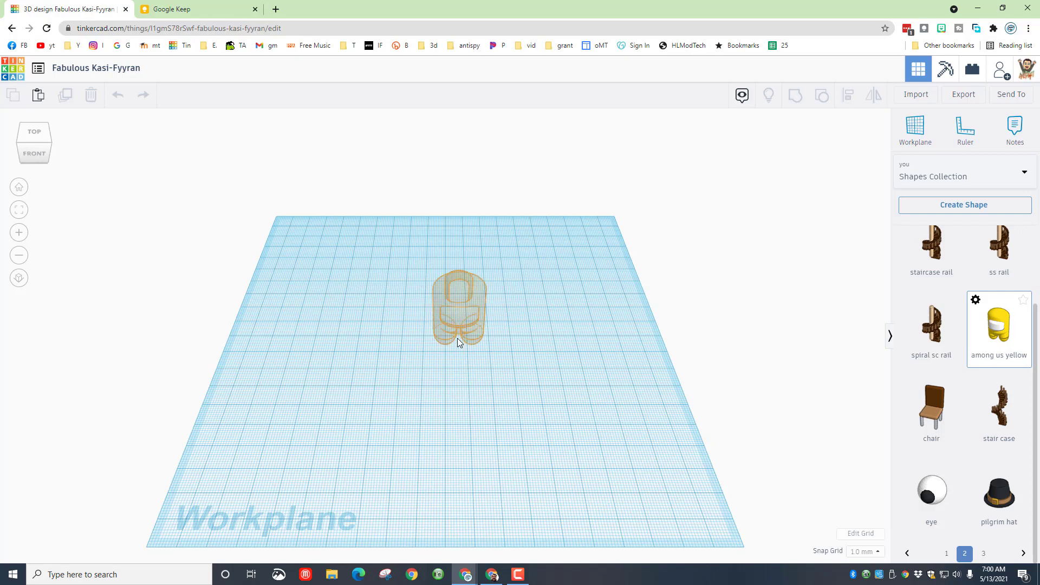
Drop the Among Us figure on the workplane and scale it uniformly to 55 mm tall
left_click(457, 338)
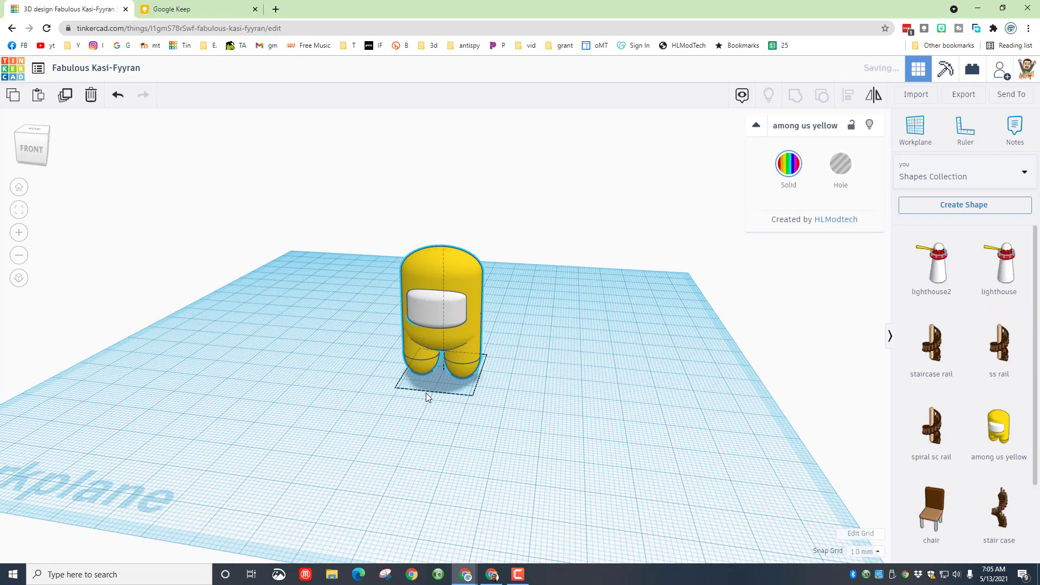
right_click_drag(426, 392, 431, 255)
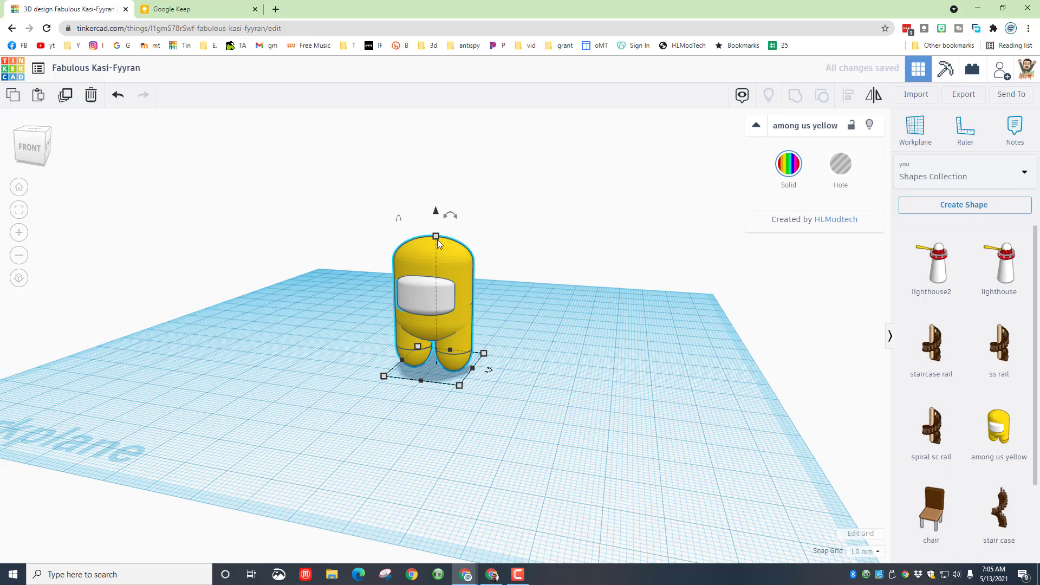
mouse_move(433, 237)
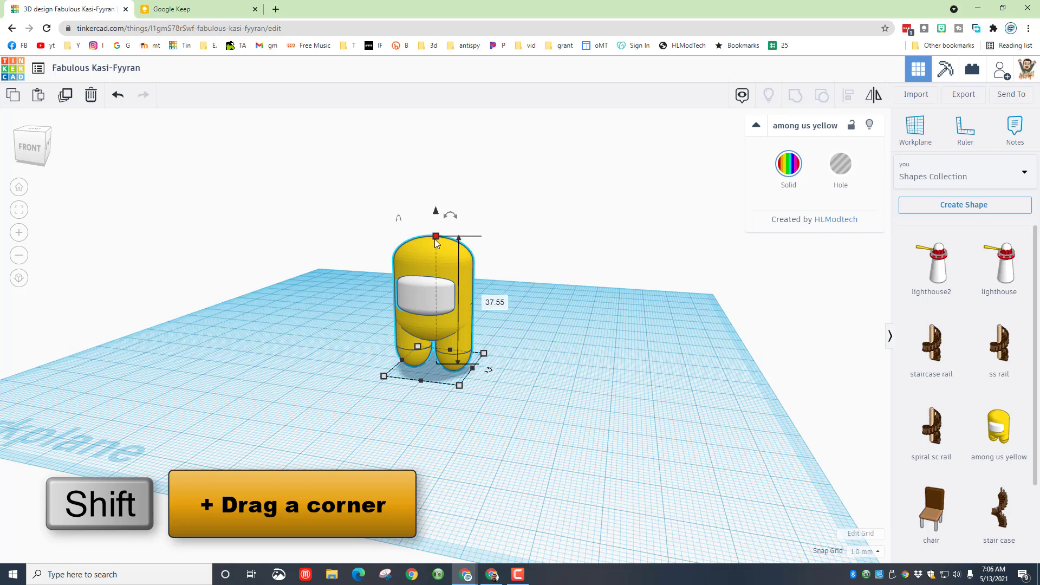
left_click_drag(439, 238, 468, 168, "shift")
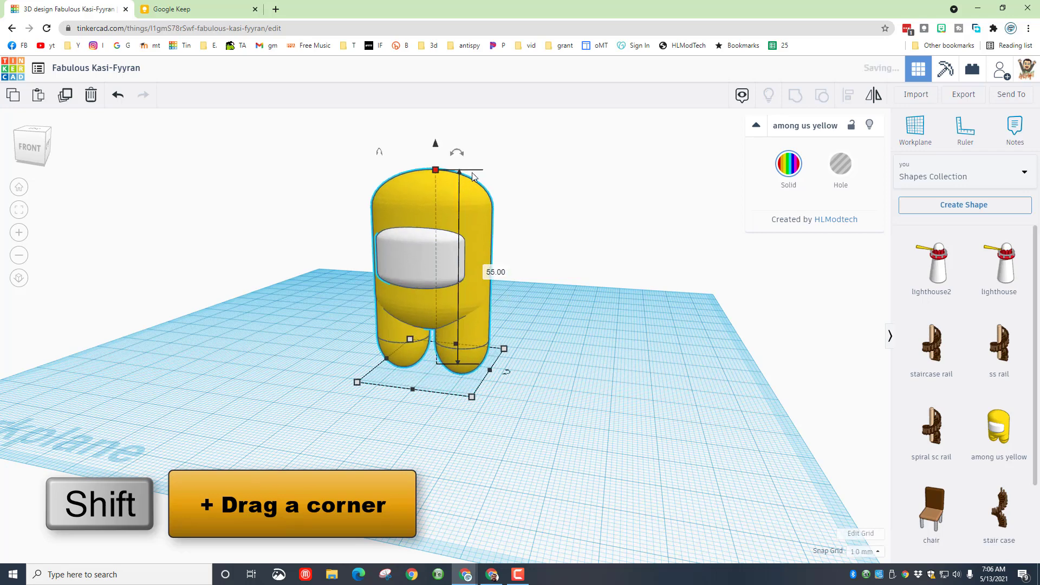
right_click_drag(521, 313, 399, 313)
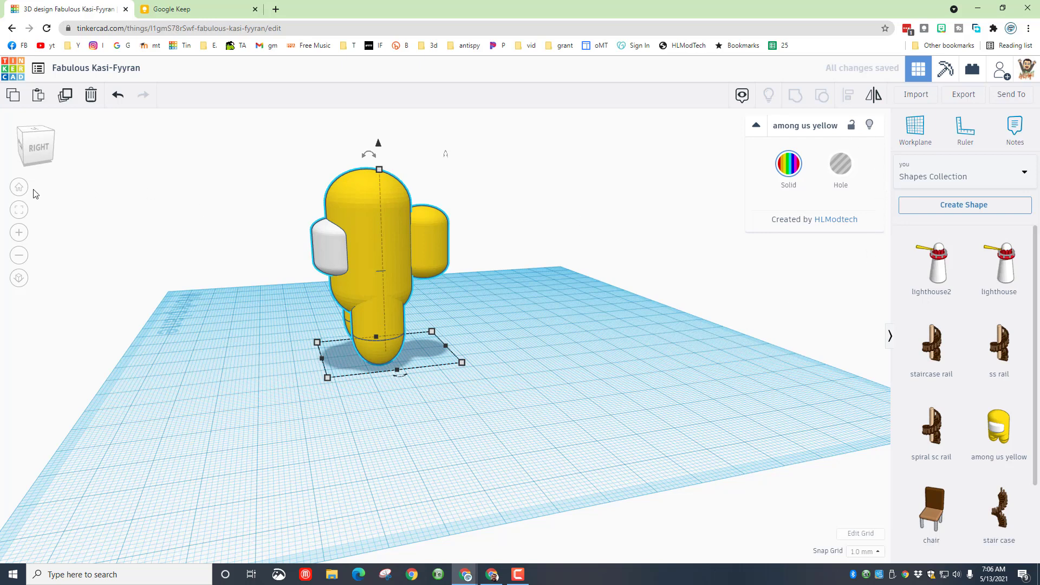
Place a Box hole from Basic Shapes on the workplane
left_click(966, 177)
left_click(948, 214)
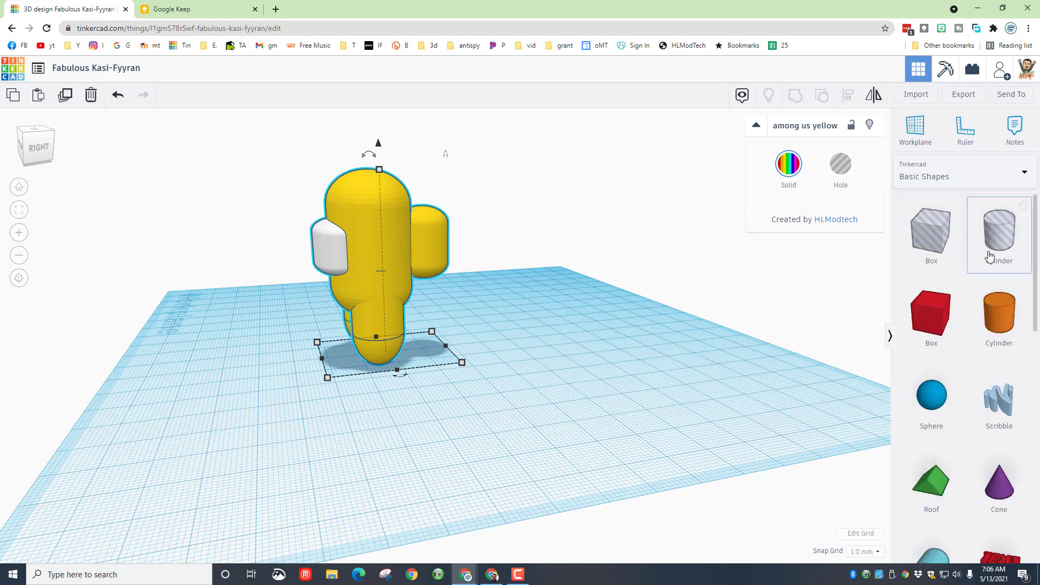
left_click(918, 241)
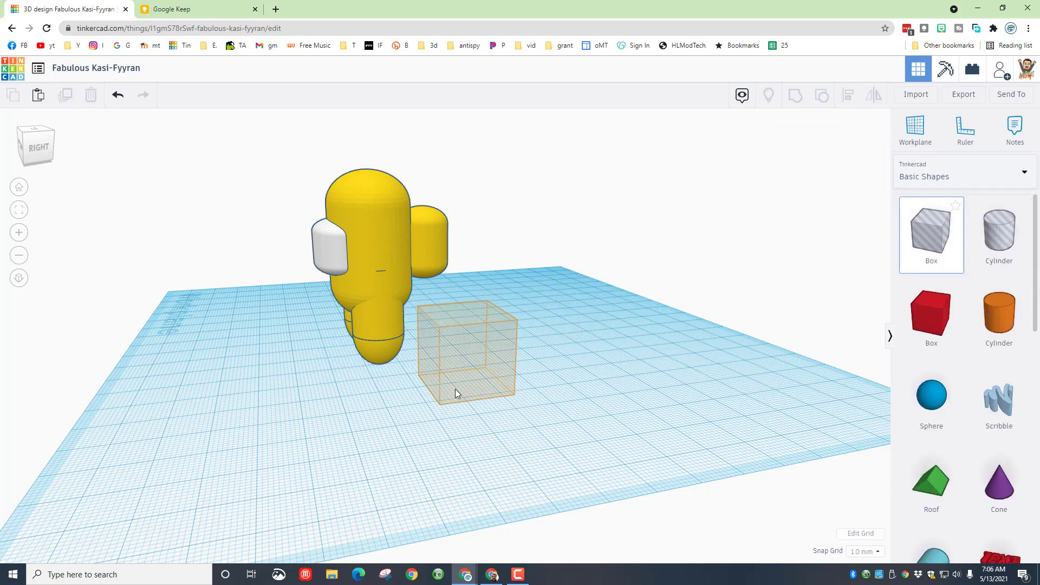
left_click(461, 355)
Stretch the box hole to 58 mm tall and deeper, cover the figure's back, and select both
left_click_drag(456, 318, 459, 158)
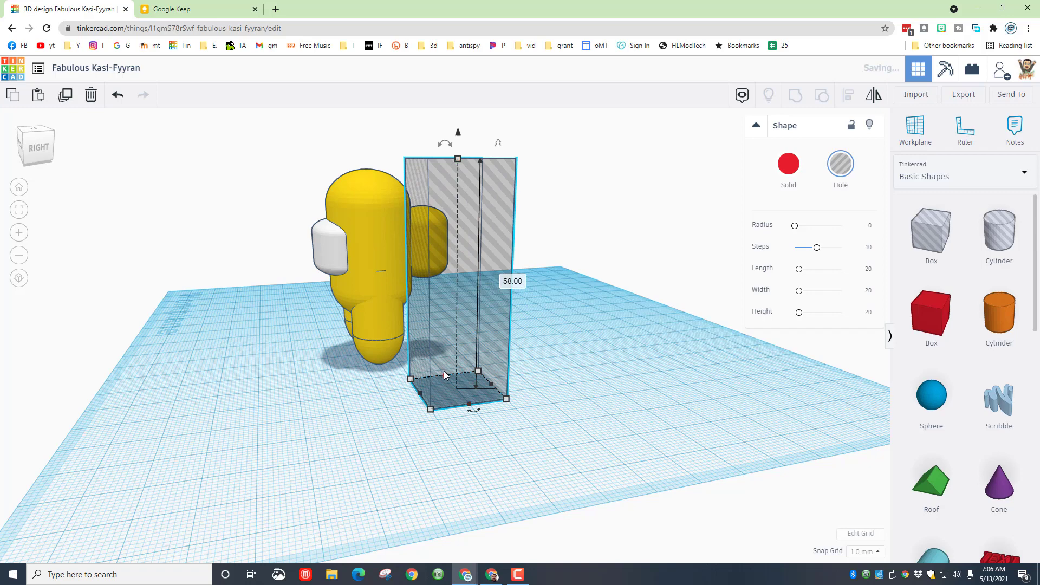
left_click_drag(444, 375, 418, 342)
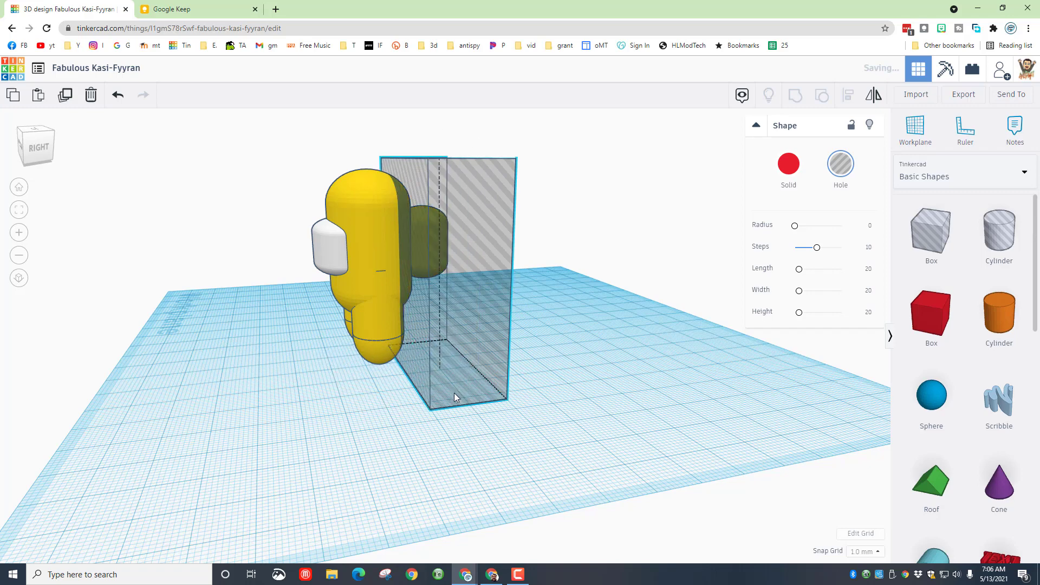
left_click_drag(454, 396, 420, 371)
mouse_move(488, 369)
right_mouse_down()
mouse_move(537, 368)
mouse_move(490, 362)
right_mouse_up()
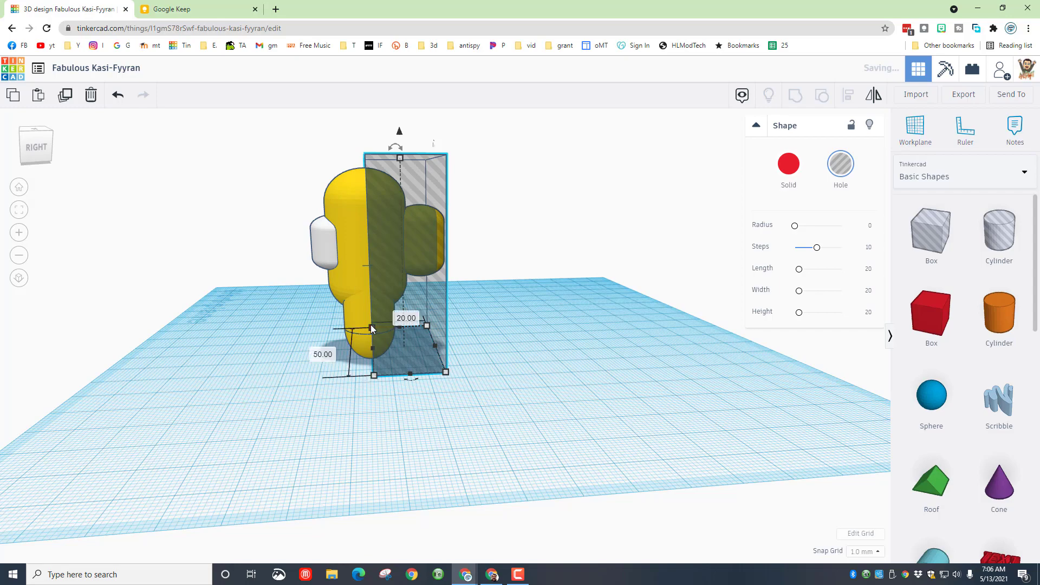
right_click_drag(326, 142, 355, 291)
left_click(346, 195, "shift")
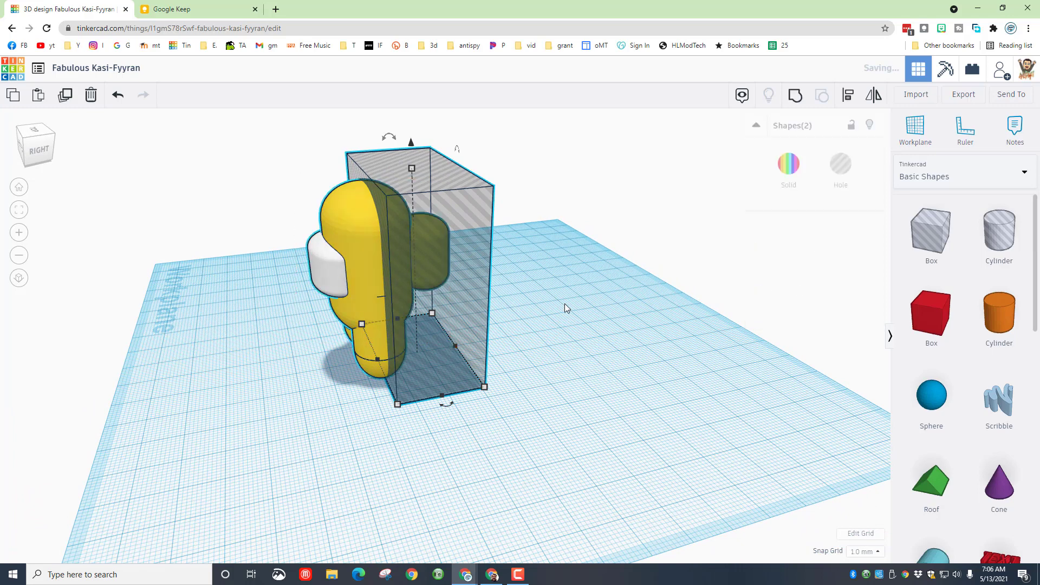
Group to cut off the figure's back half, then tip it onto its back and drop it
left_click(795, 97)
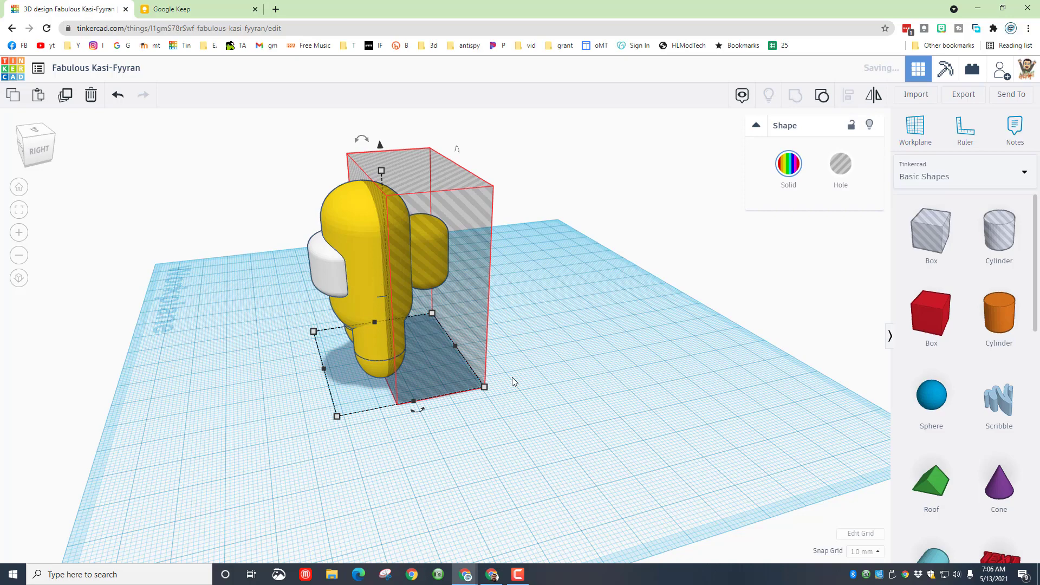
right_click_drag(603, 382, 446, 307)
mouse_move(342, 156)
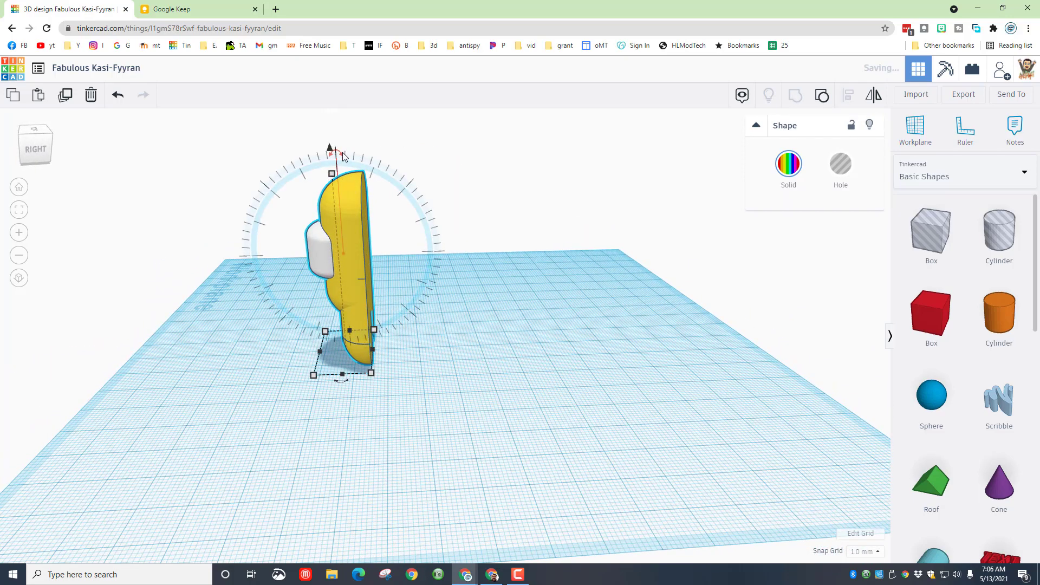
left_click_drag(341, 157, 384, 249)
key("d")
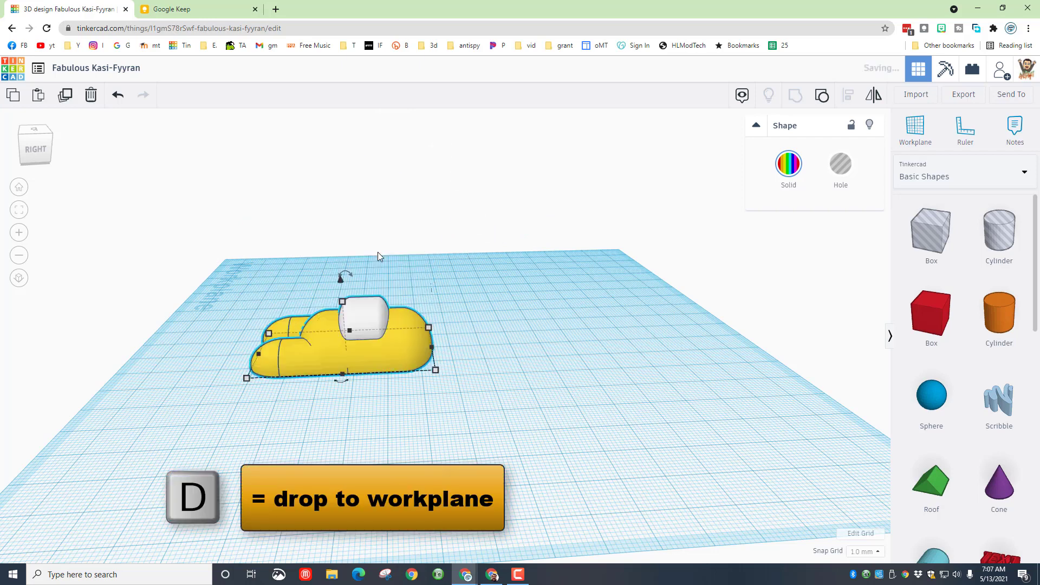
Reposition the flat figure and set its height to 4 mm
left_click_drag(351, 317, 444, 331)
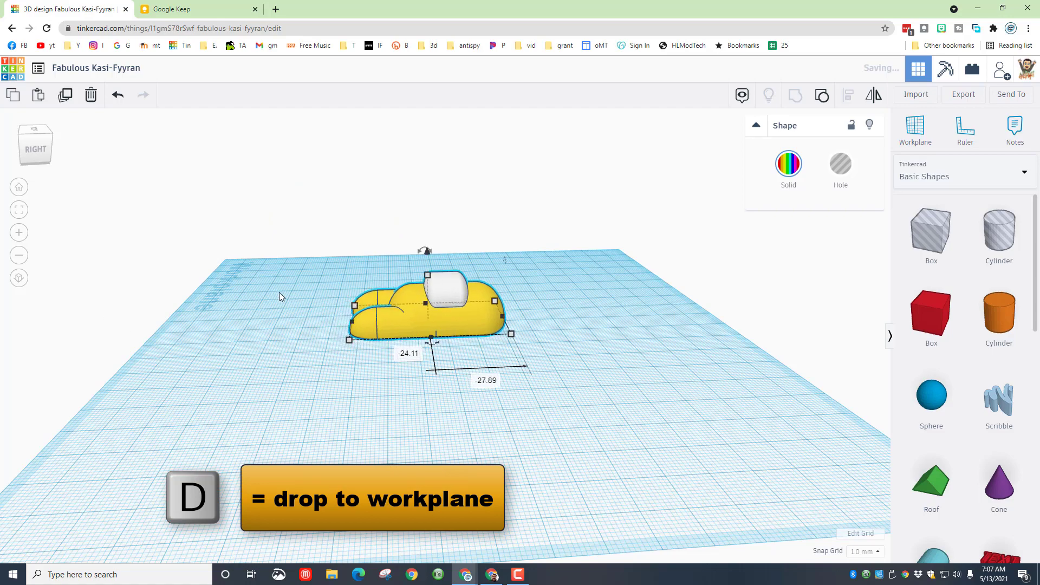
right_click_drag(280, 297, 382, 292)
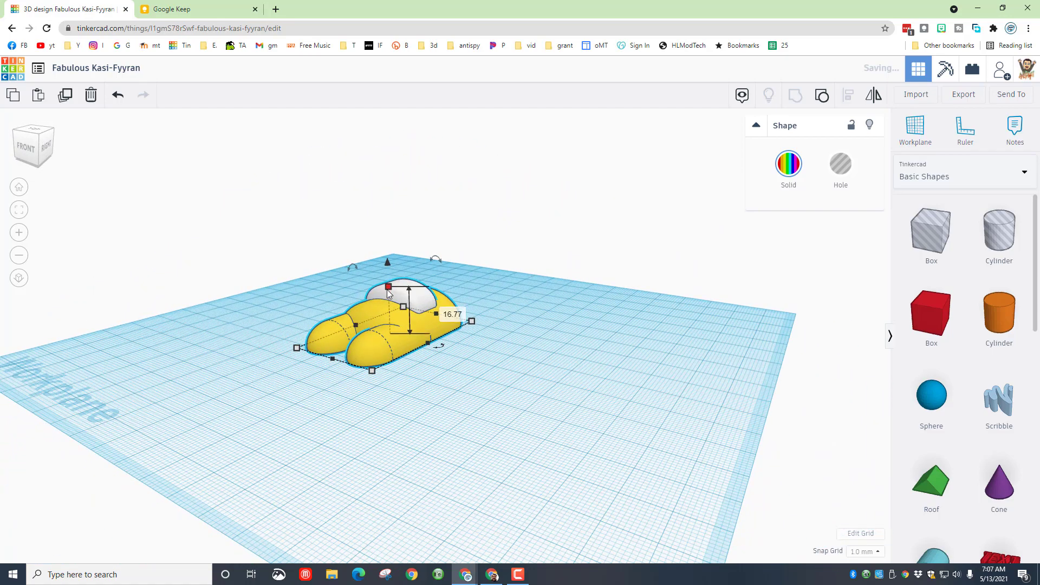
left_click(452, 314)
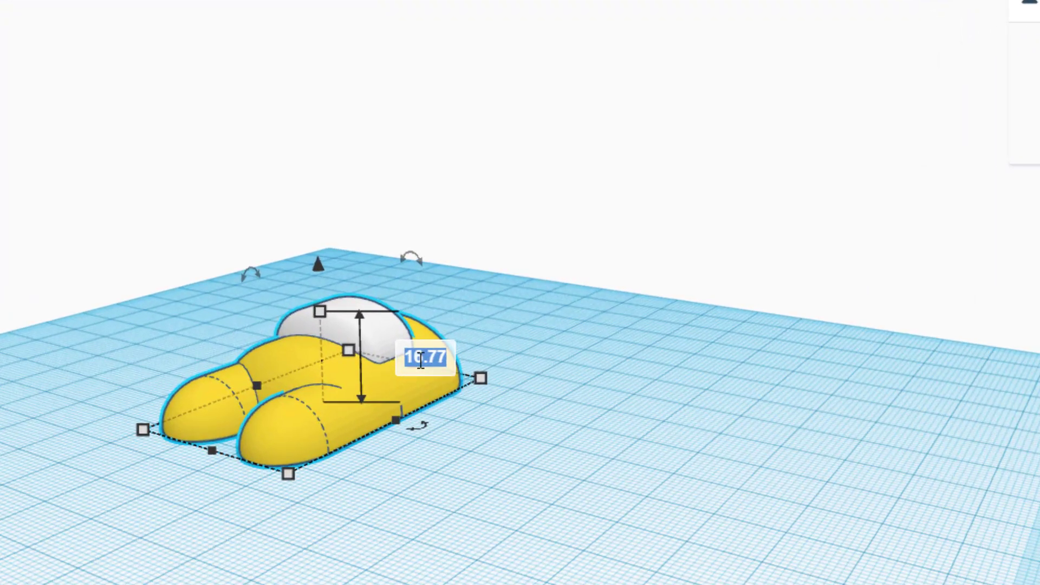
type("4")
key("Return")
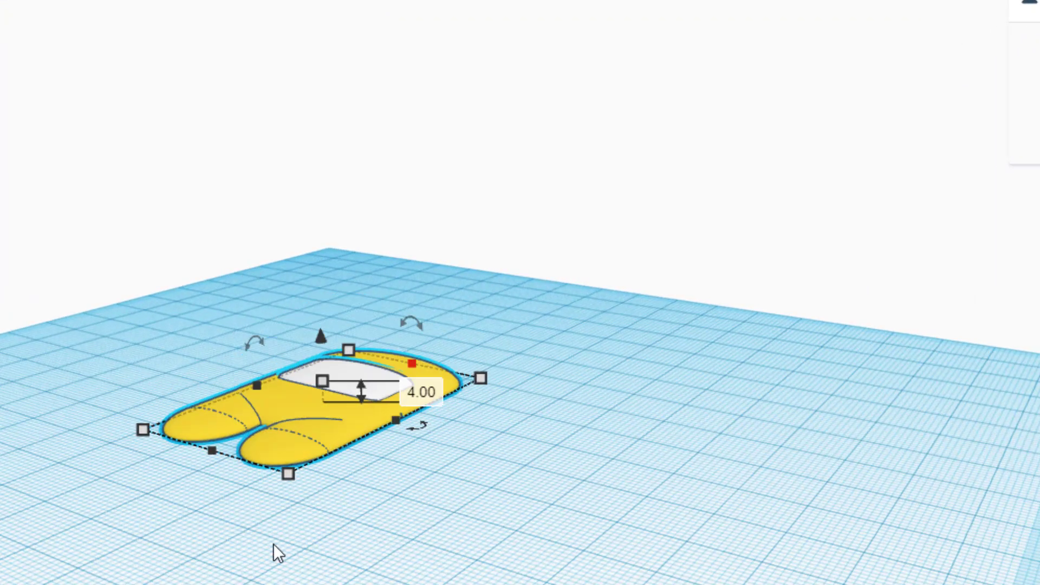
right_click_drag(341, 579, 256, 358)
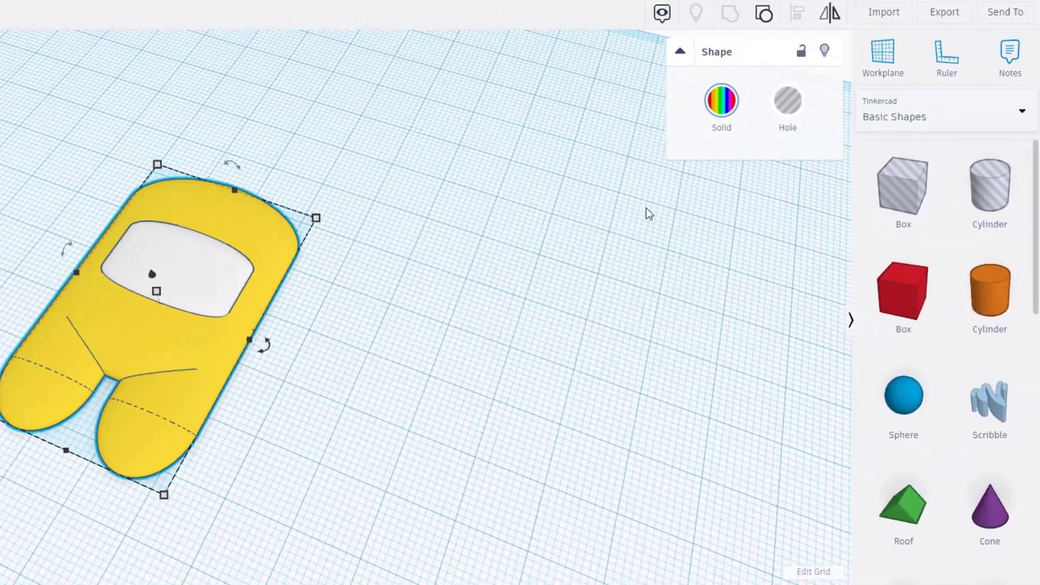
Add a 64-sided cylinder hole, 13 mm wide and 5 mm tall, in the figure's top corner
left_click_drag(1020, 189, 412, 266)
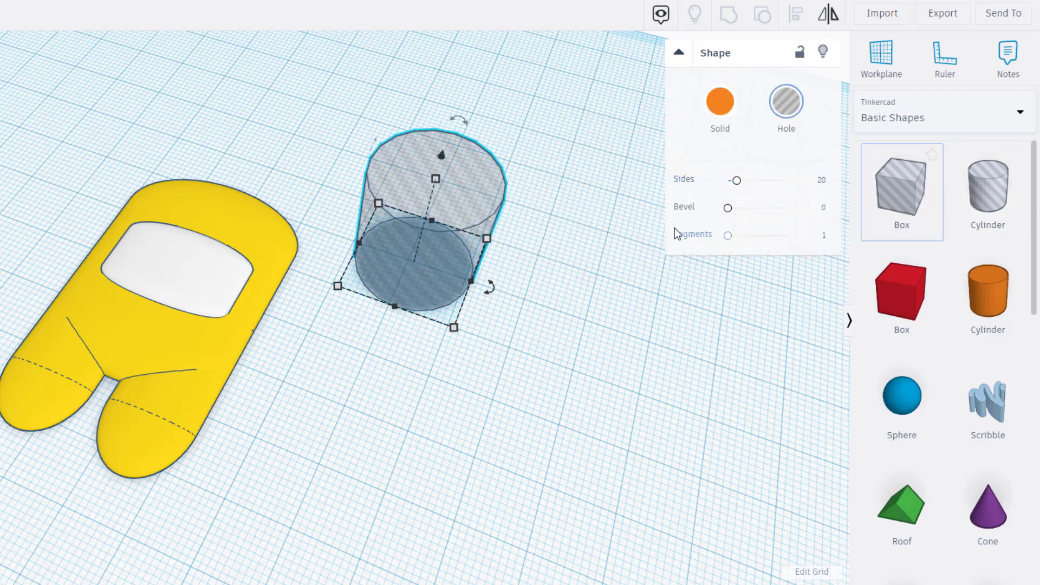
left_click_drag(737, 181, 789, 180)
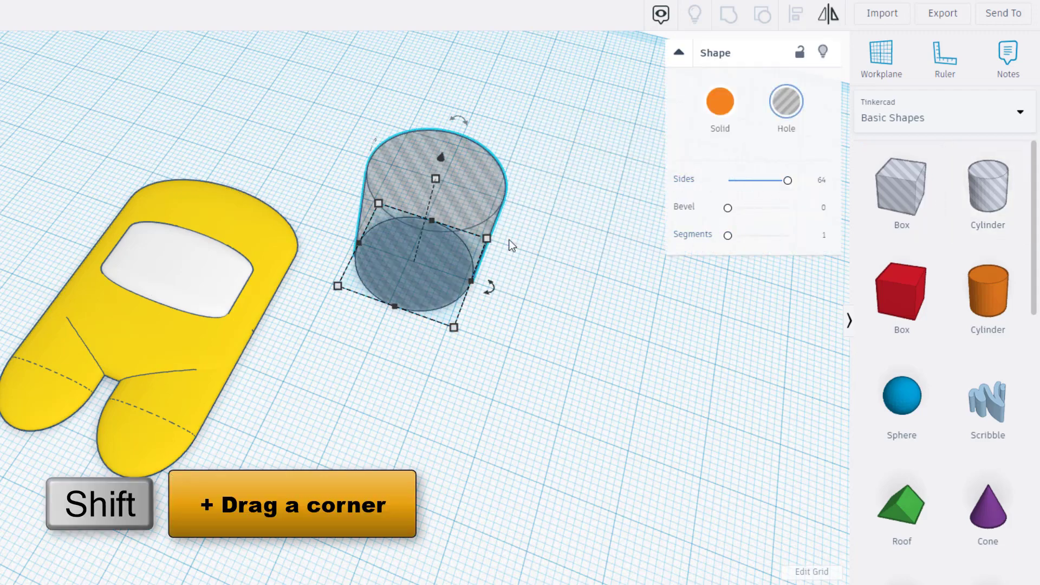
left_click_drag(434, 179, 433, 211, "shift")
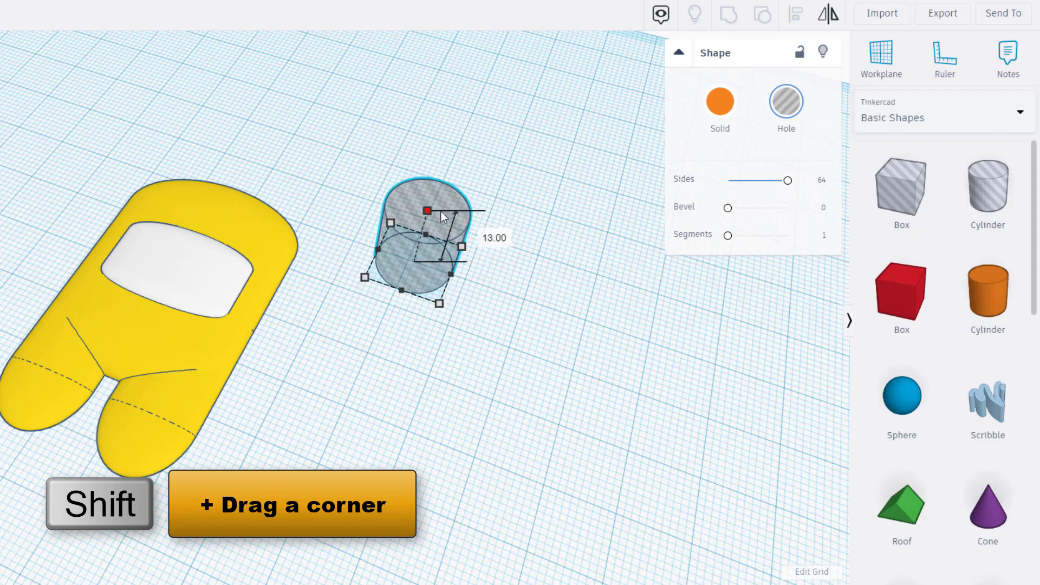
left_click(494, 239)
type("5")
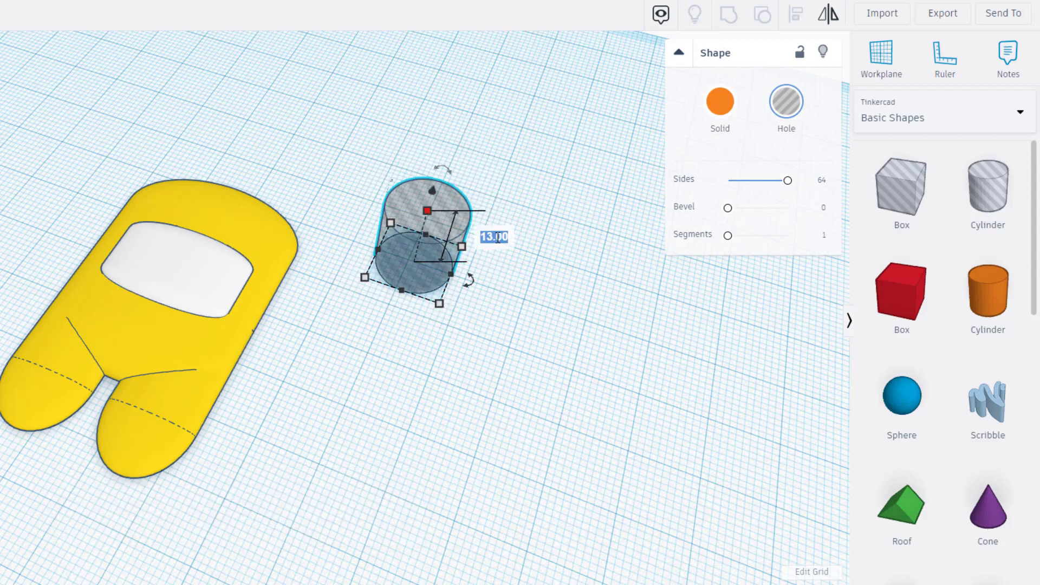
key("Return")
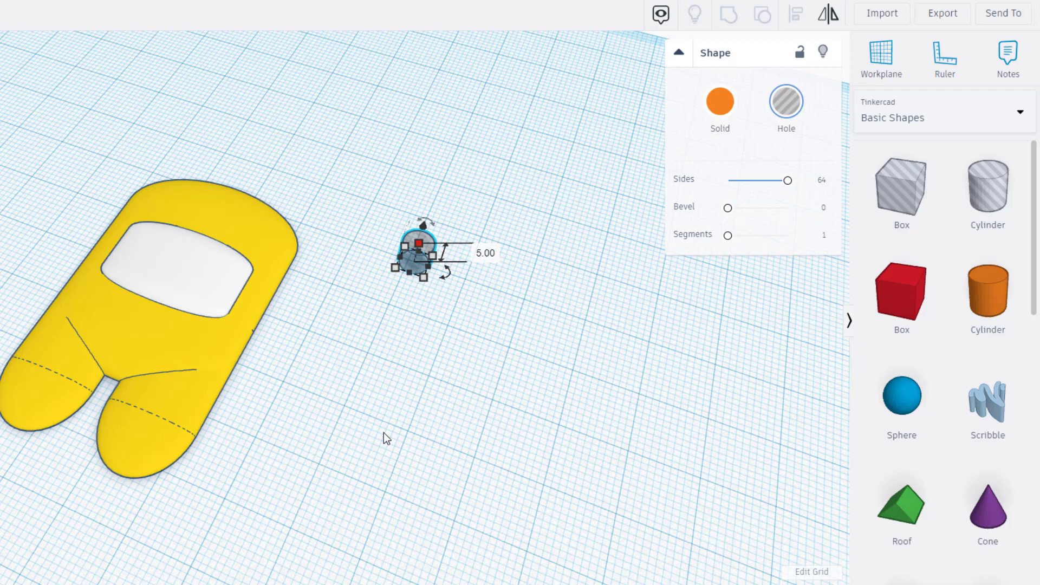
key("Left")
key("Left")
key("Left")
key("Left")
key("Left")
key("Left")
key("Left")
key("Left")
key("Left")
key("Left")
key("Left")
key("Left")
key("Down")
key("Down")
key("Down")
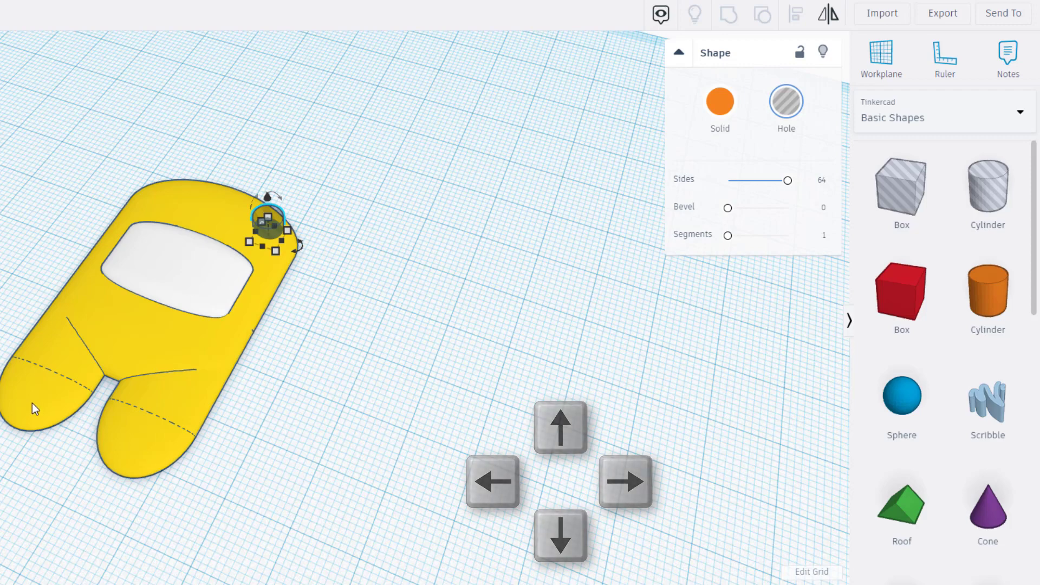
Group the yellow body with the cylinder hole to cut the key-ring hole
left_click(321, 190)
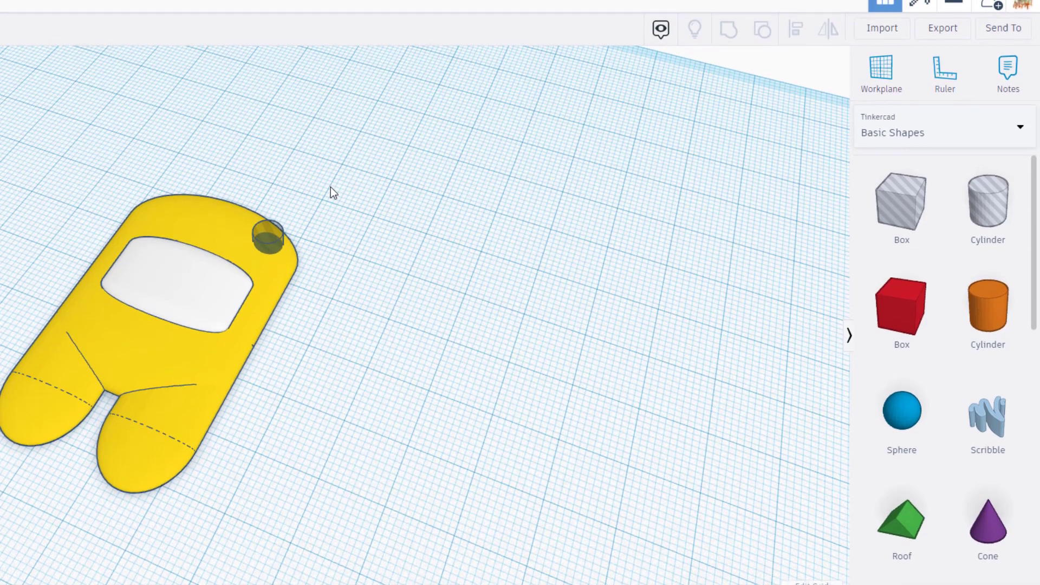
left_click_drag(265, 259, 222, 282)
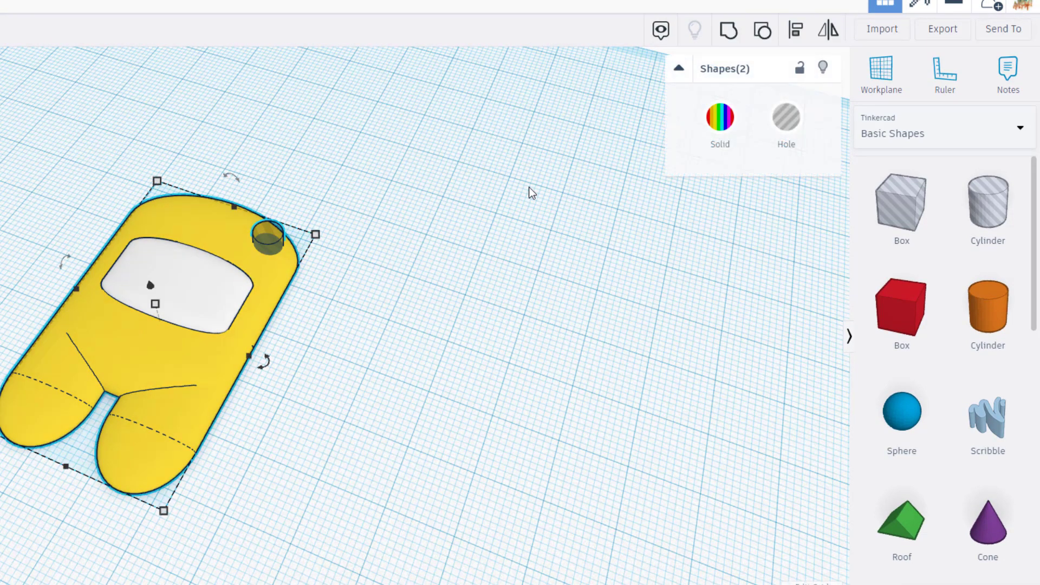
left_click(731, 39)
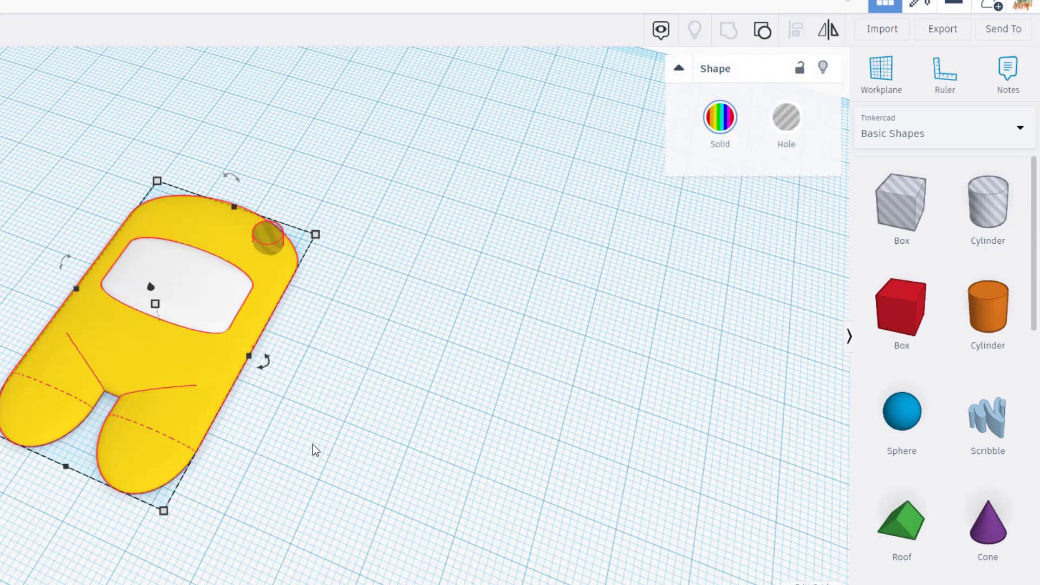
left_click(703, 497)
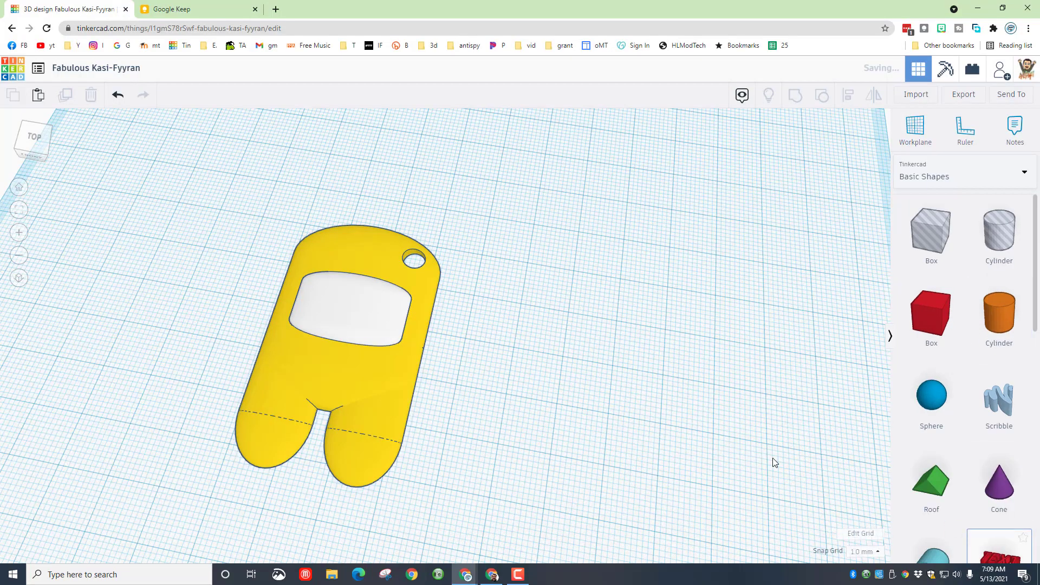
Add a Text shape beside the keychain and change its wording to 'sus'
left_click(1000, 555)
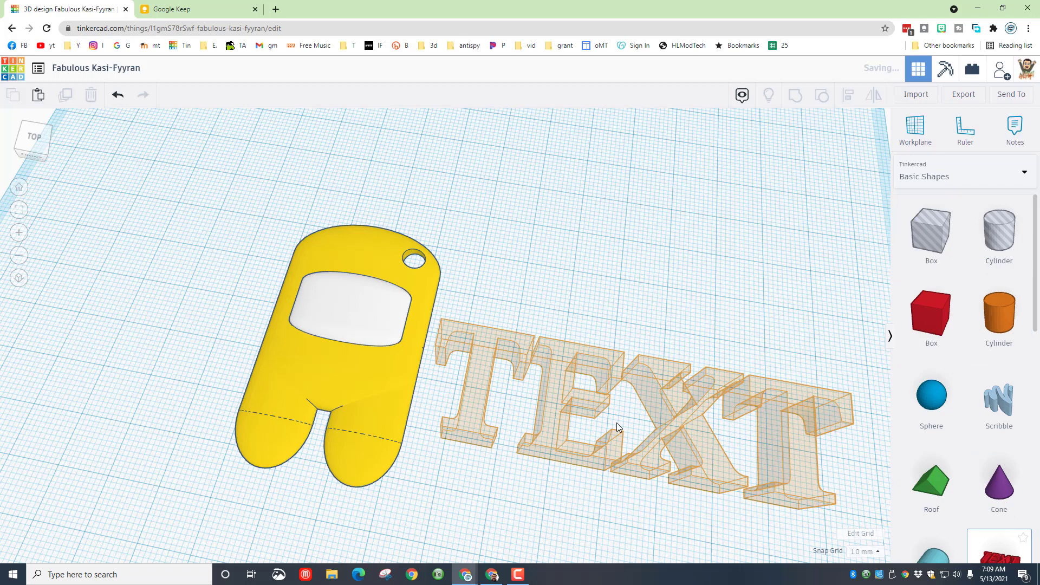
left_click(634, 417)
left_click(816, 226)
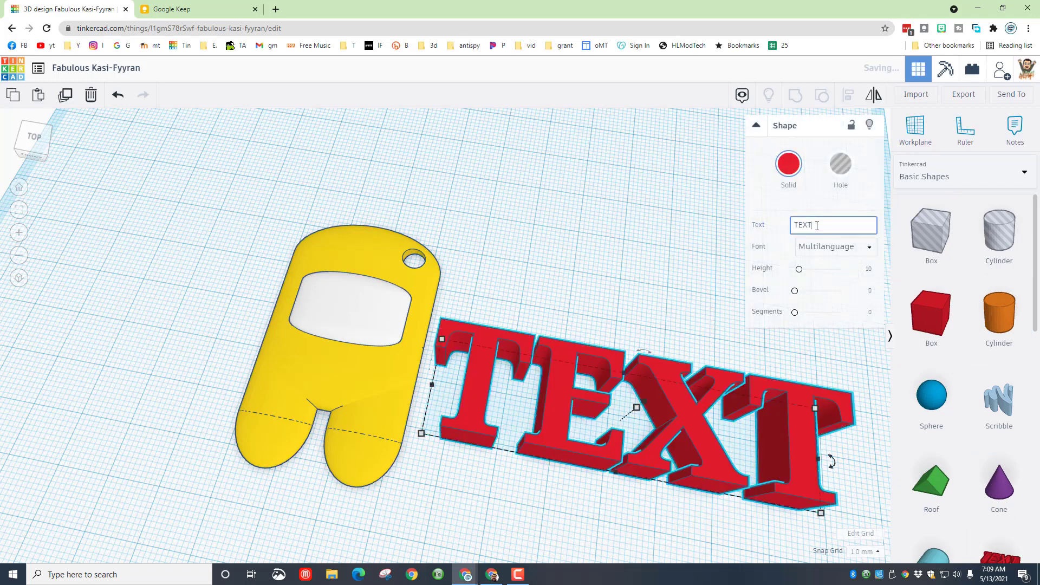
key("BackSpace")
key("BackSpace")
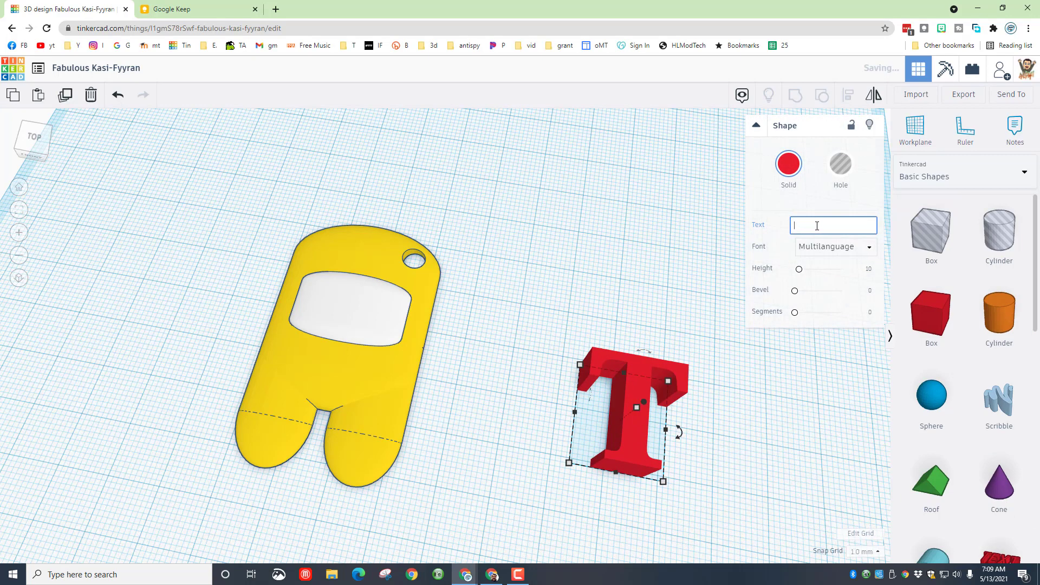
type("sus")
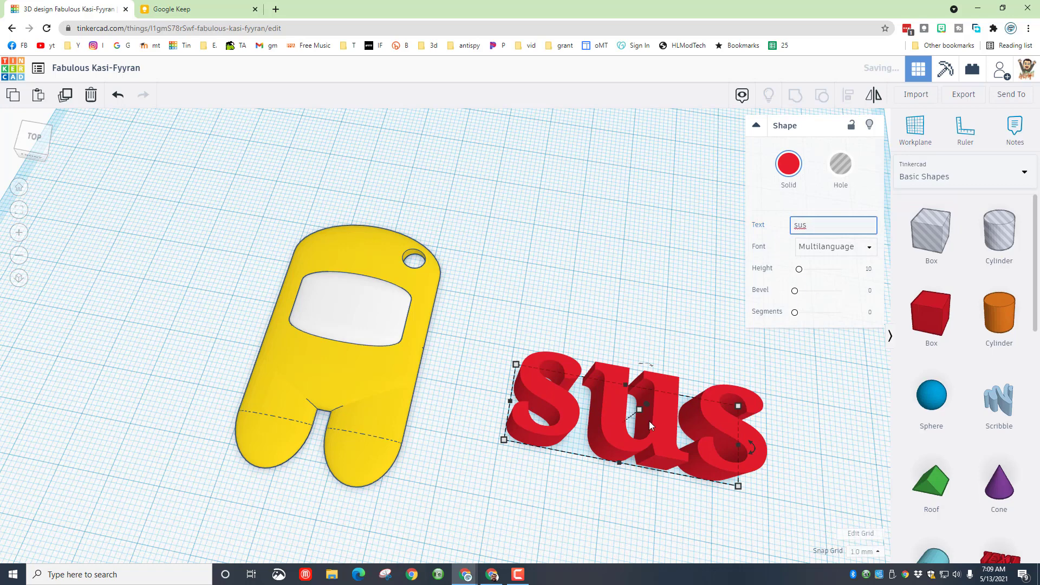
Move the 'sus' text onto the belly, shrink it to about 23 by 8 mm, and make it a hole
left_click_drag(644, 426, 344, 357)
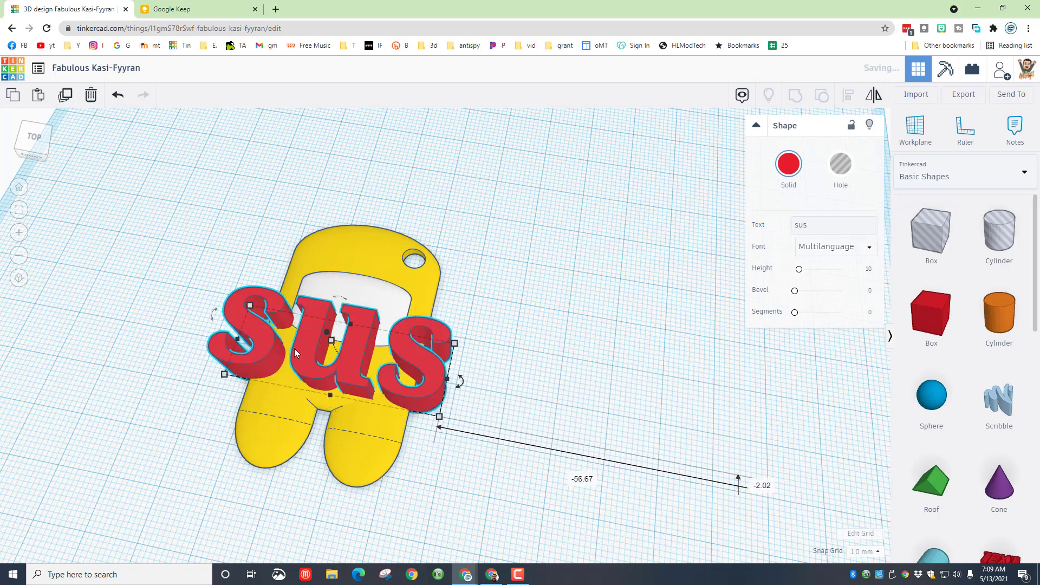
left_click_drag(243, 308, 336, 356, "shift")
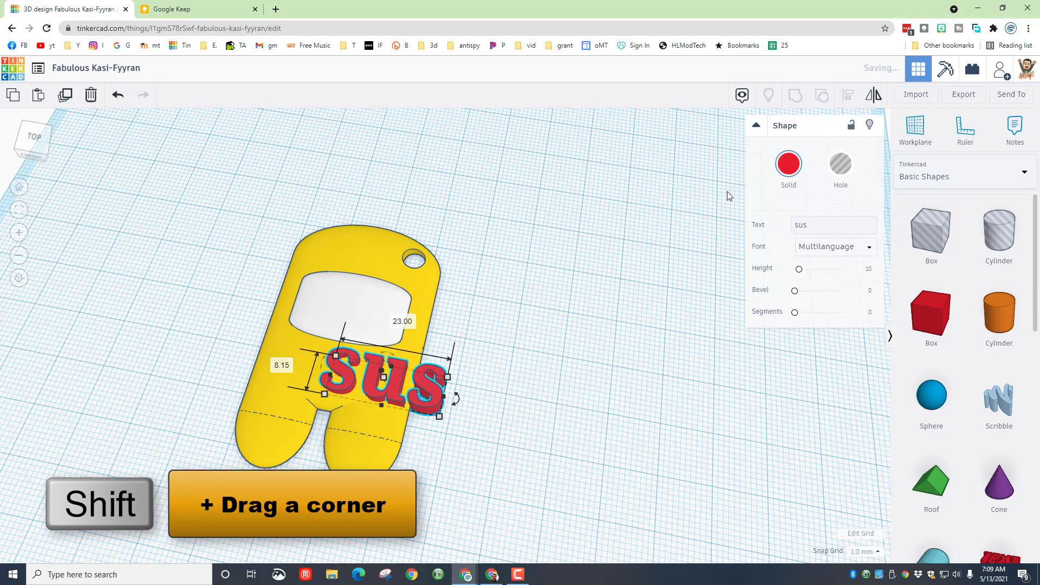
left_click(837, 168)
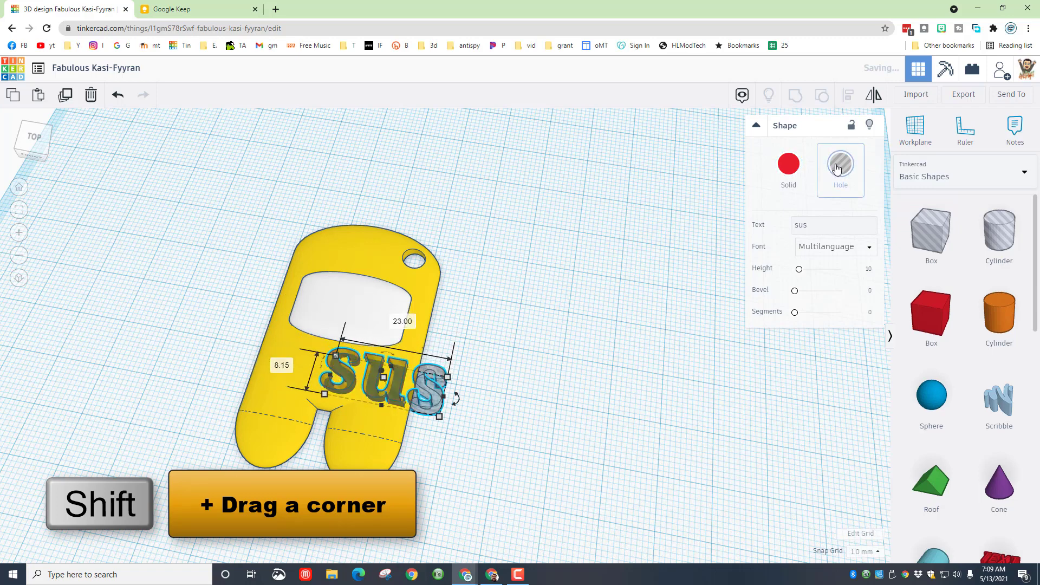
key("Left")
key("Left")
key("Left")
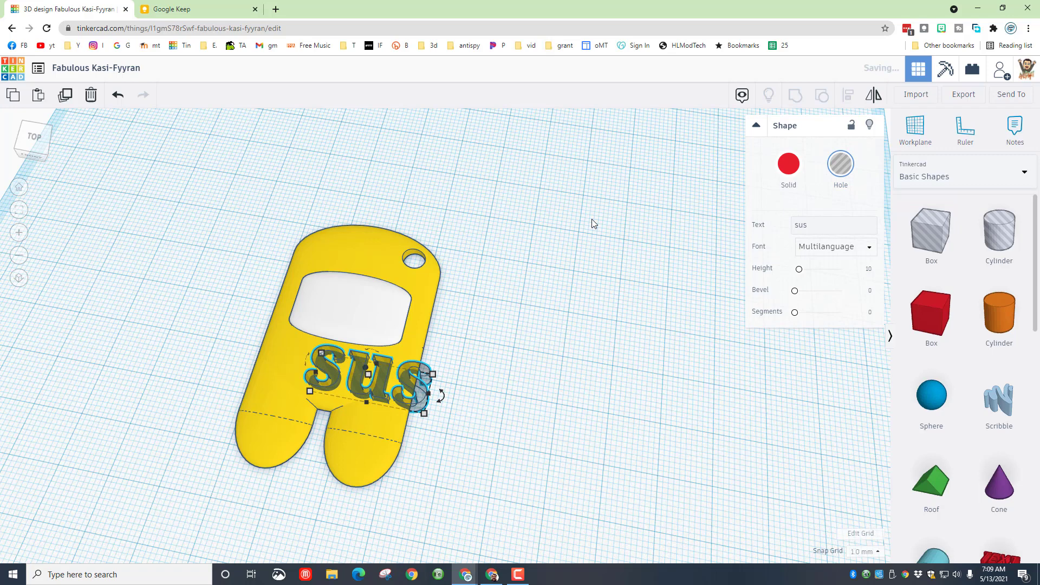
left_click_drag(558, 230, 285, 401)
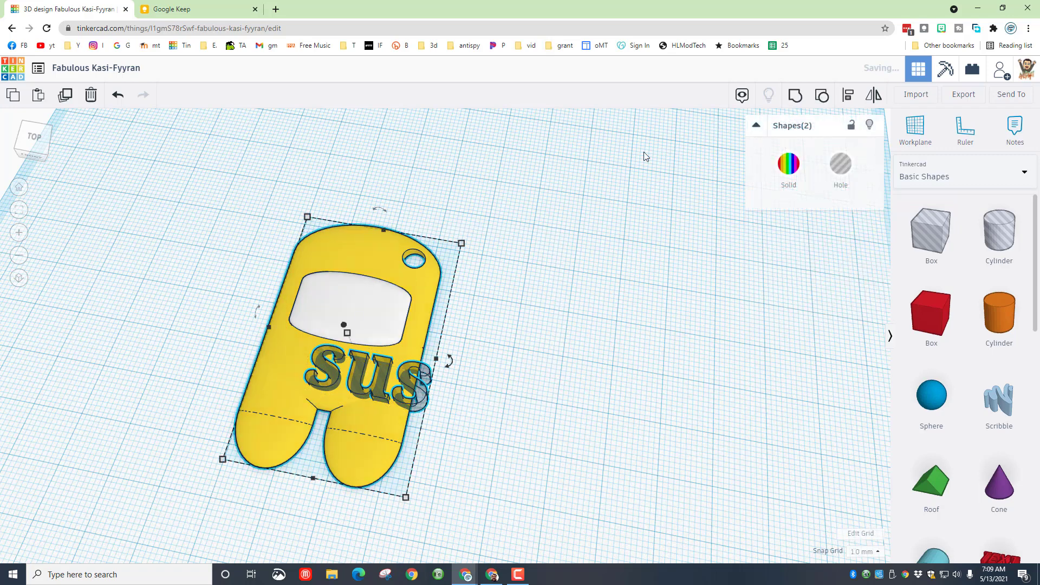
Align the 'sus' hole with the body and raise it with Ctrl+Up so it only cuts the top
left_click(847, 99)
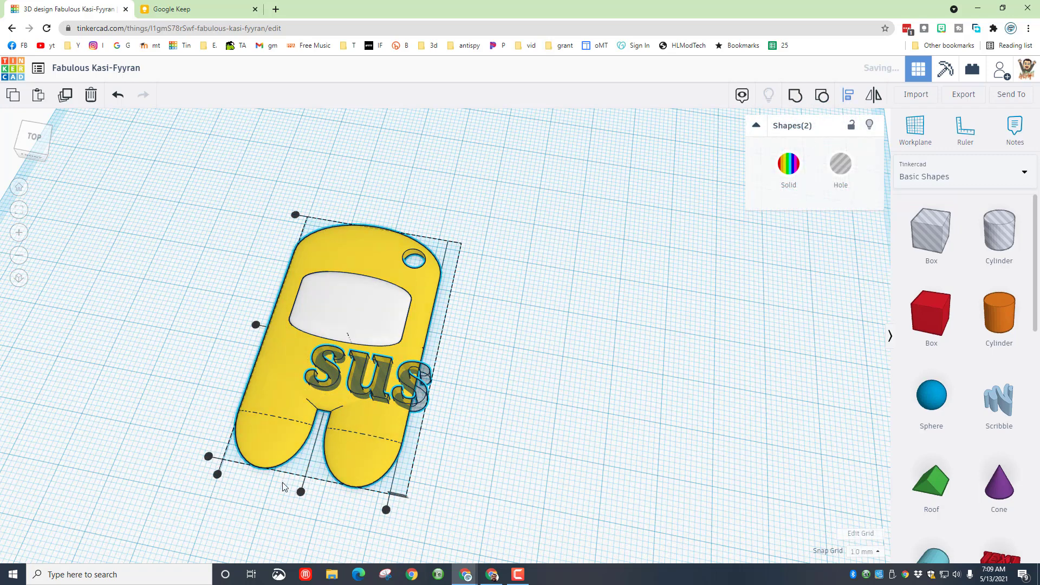
left_click(301, 492)
right_click_drag(289, 488, 547, 379)
left_click(545, 361)
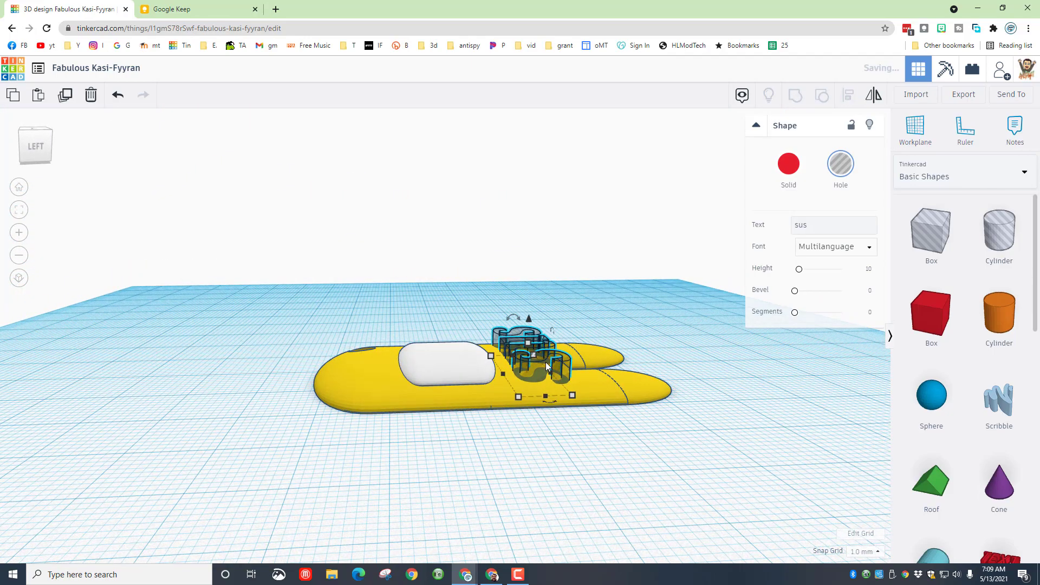
key("ctrl+Up")
key("ctrl+Up")
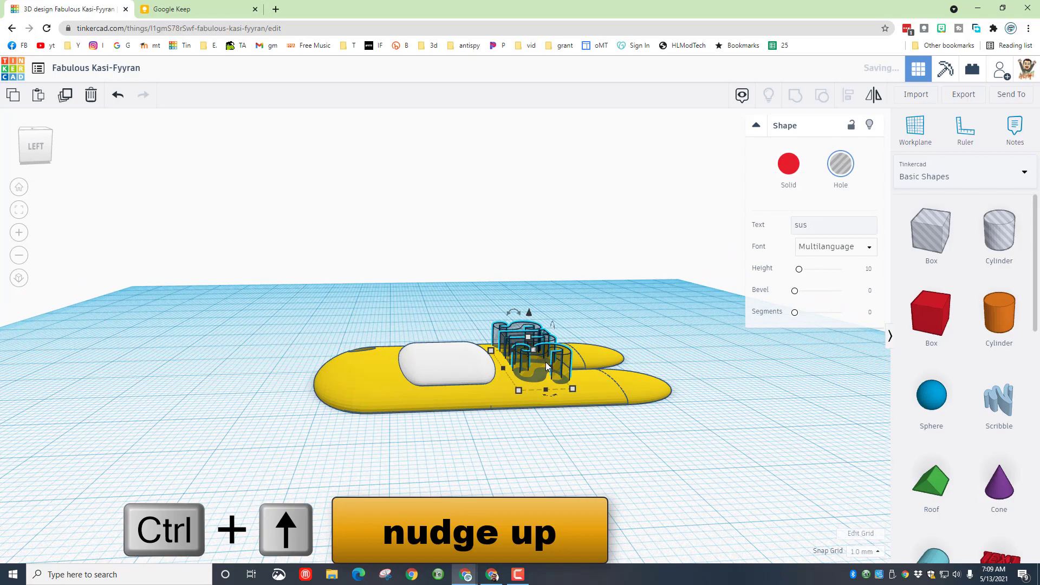
Group the 'sus' hole into the keychain body
right_click_drag(553, 448, 544, 228)
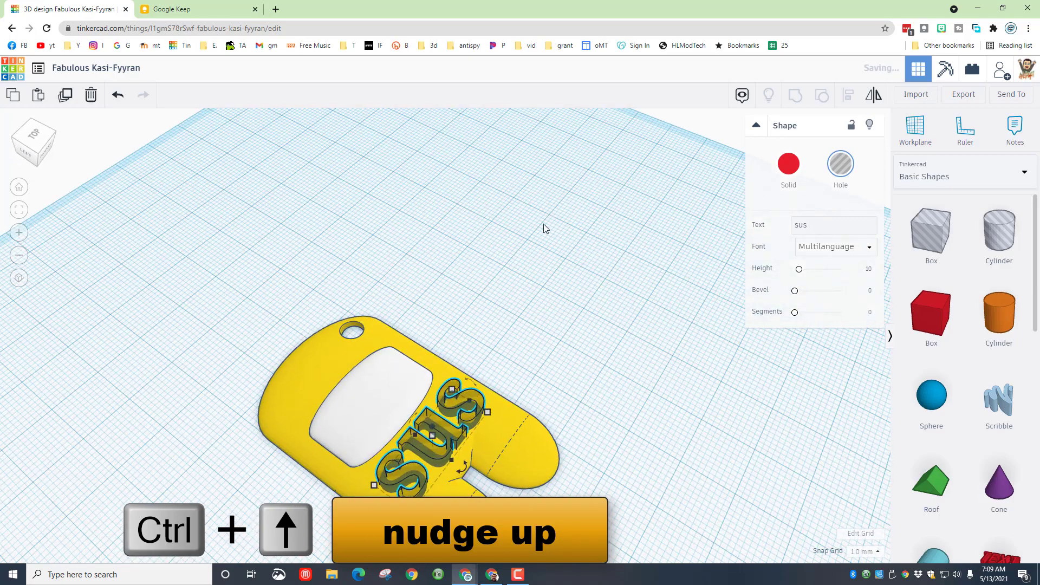
left_click_drag(544, 228, 411, 477)
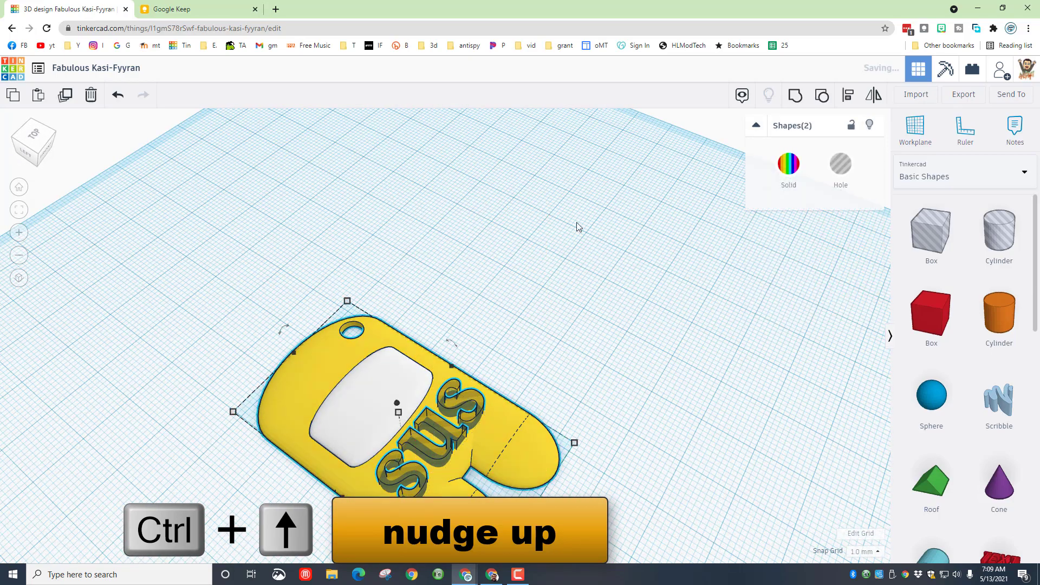
left_click(794, 96)
right_click_drag(623, 374, 455, 363)
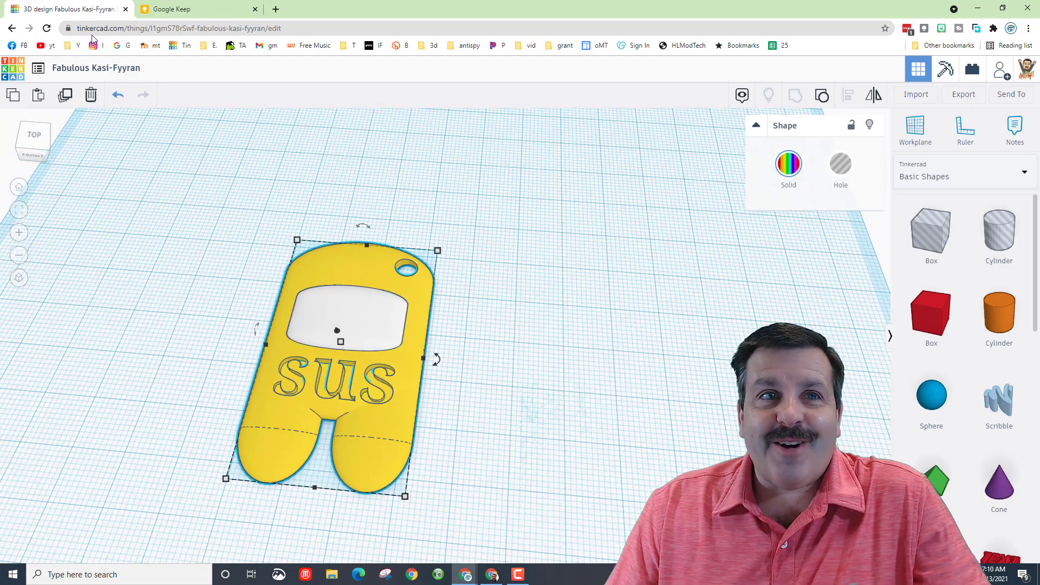
Rename the design to 'among us character kc'
left_click(111, 74)
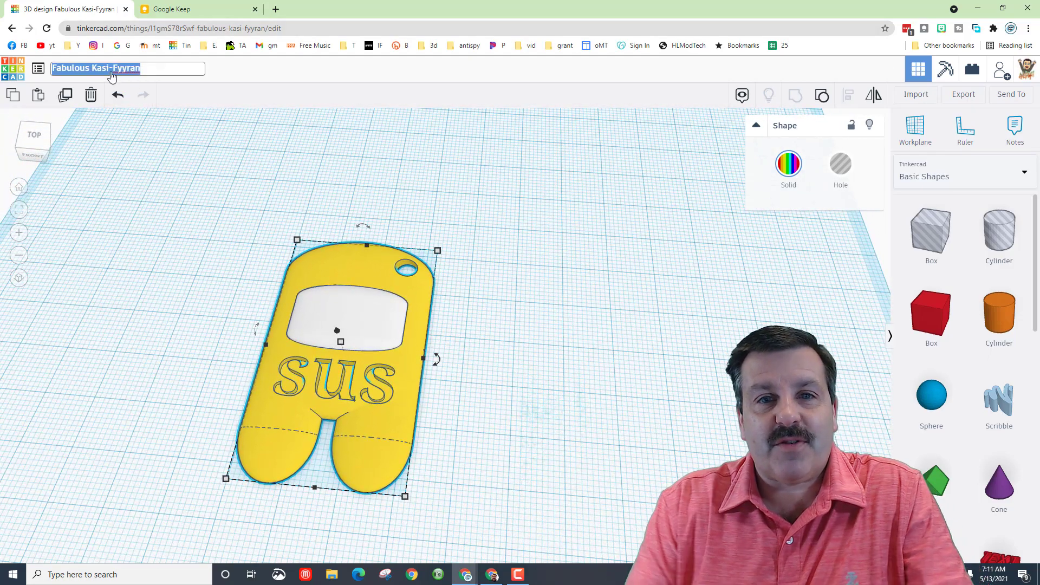
key("BackSpace")
type("a")
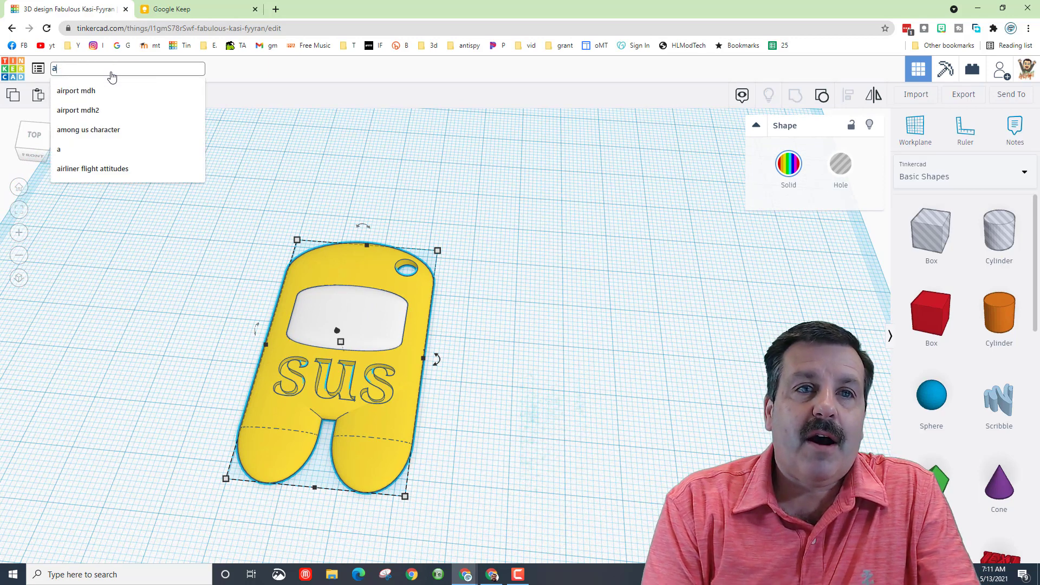
type("mon")
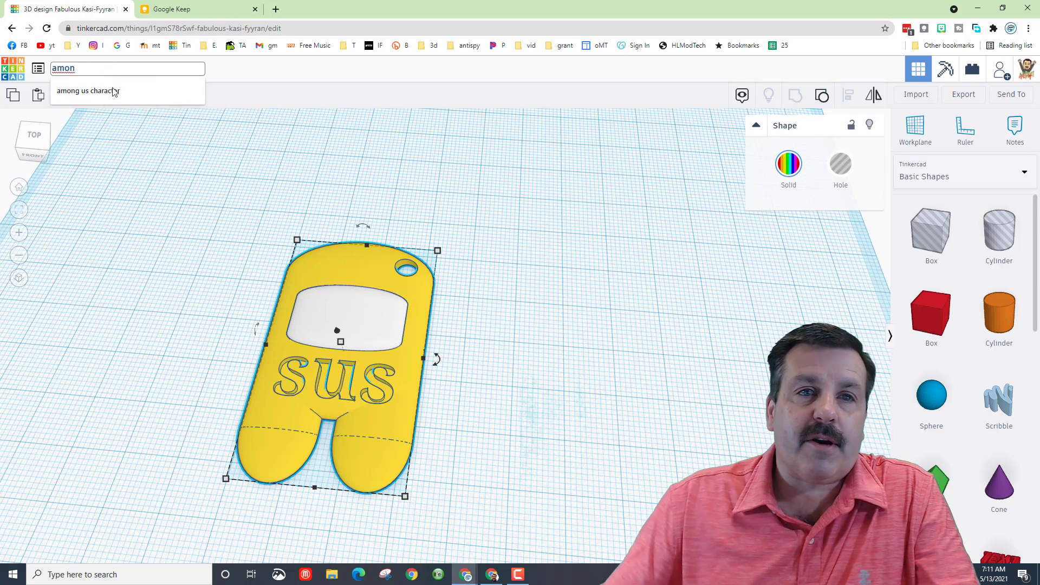
left_click(87, 91)
key("Return")
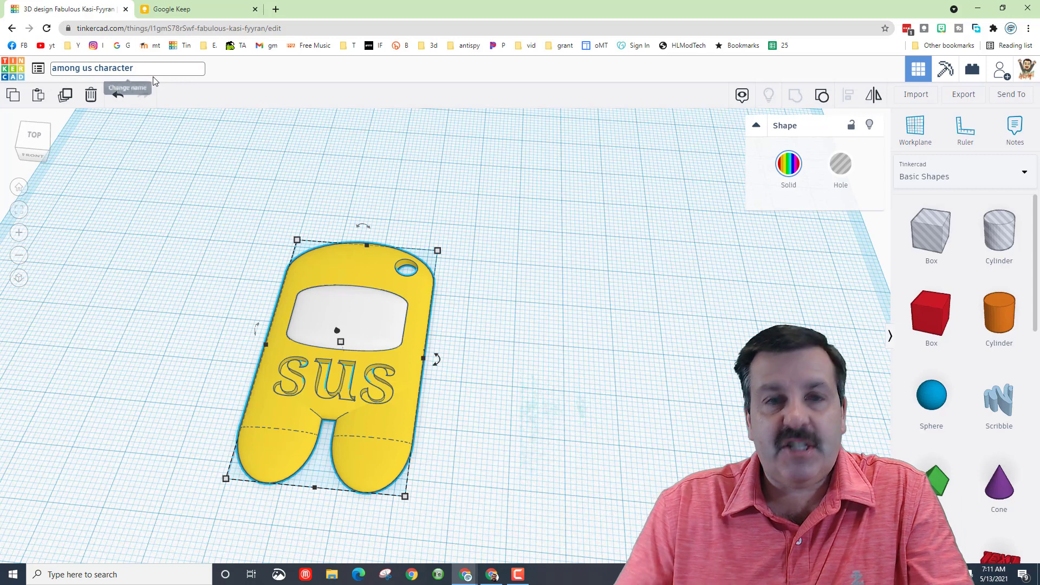
type("kc")
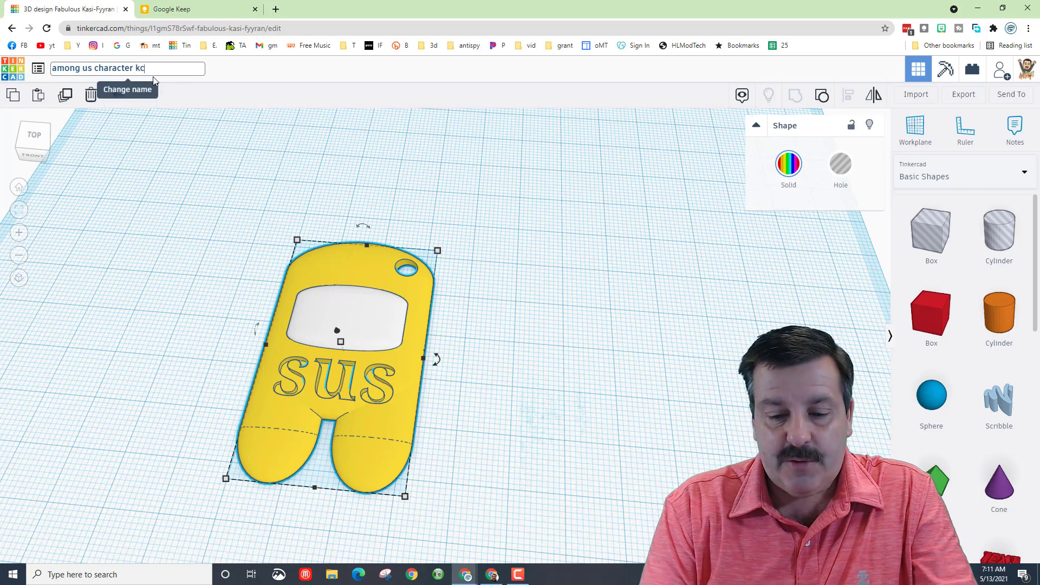
left_click(340, 193)
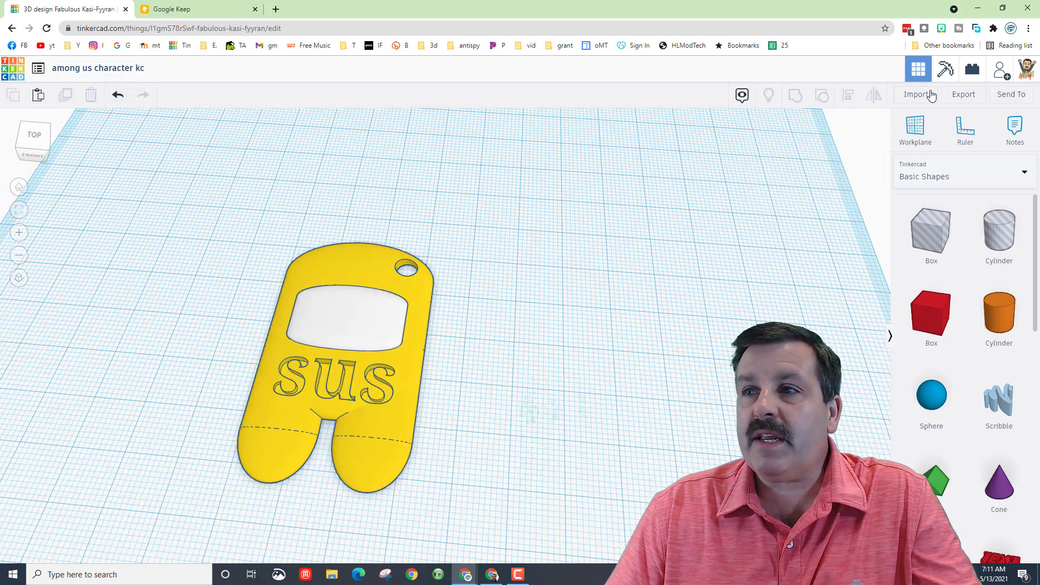
left_click(330, 316)
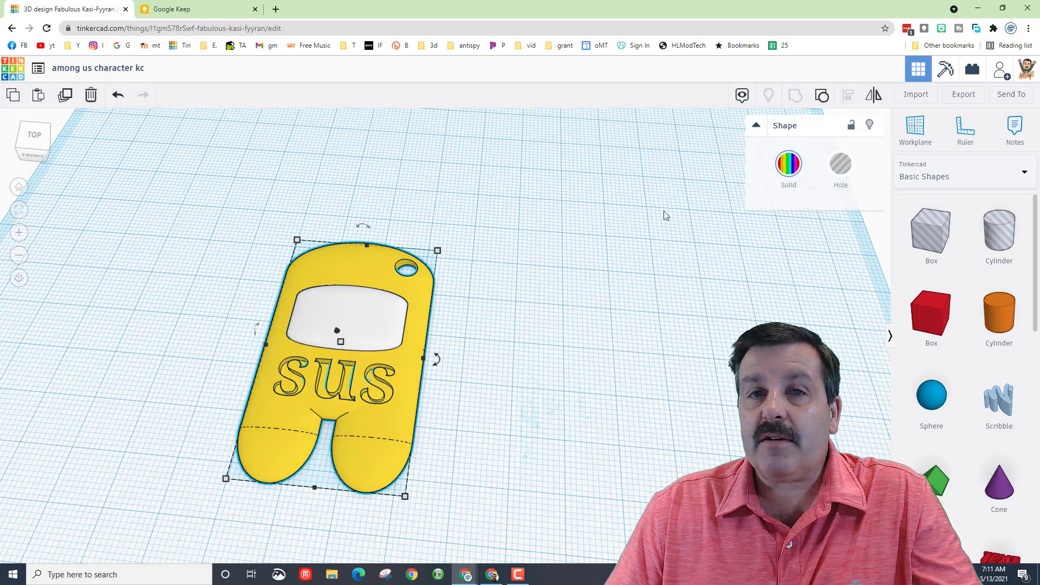
Export the keychain as an STL named 'among us character kc mdh red' in the stl folder
left_click(964, 95)
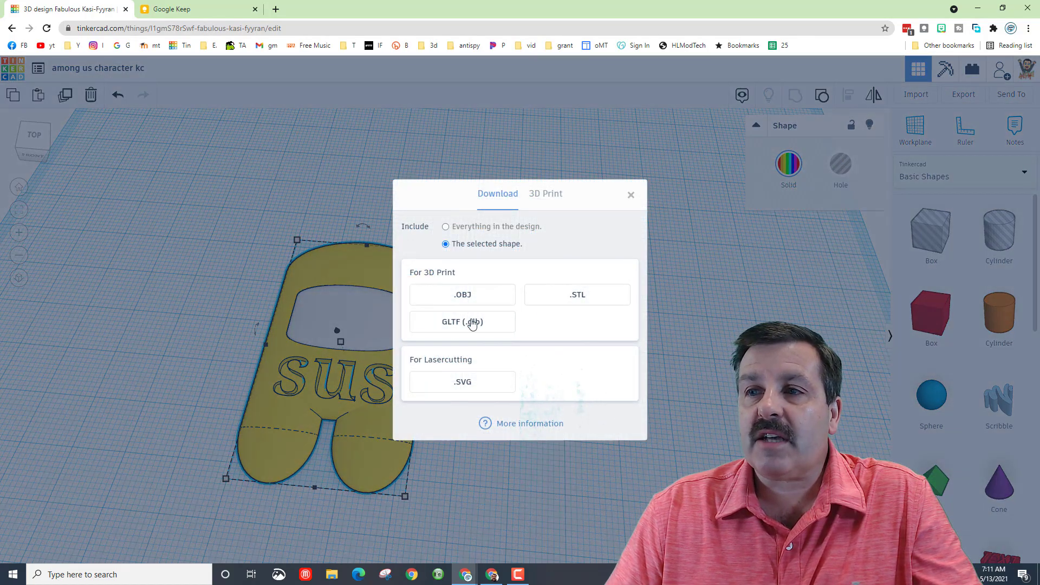
left_click(572, 296)
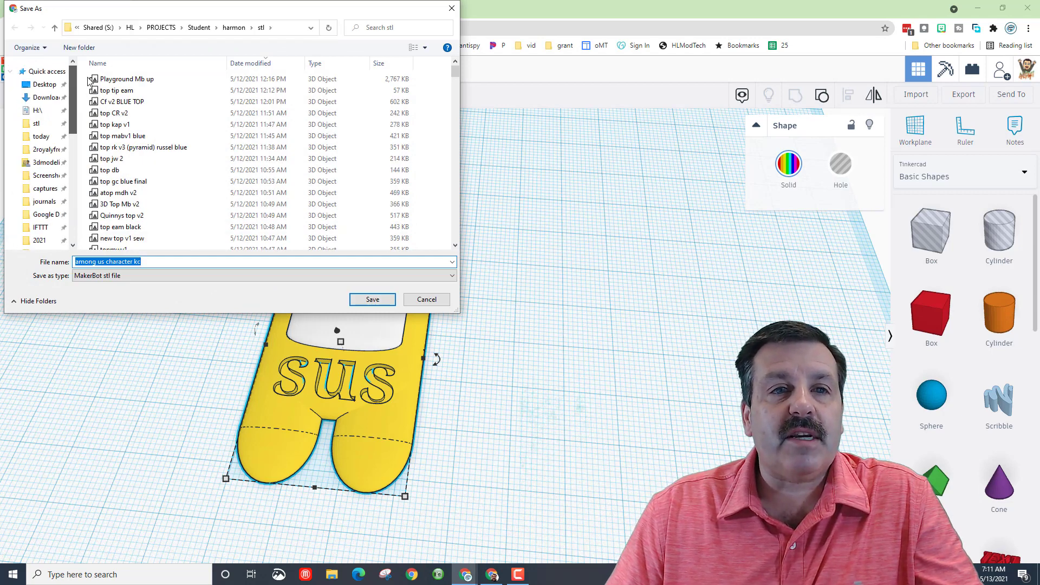
left_click(36, 124)
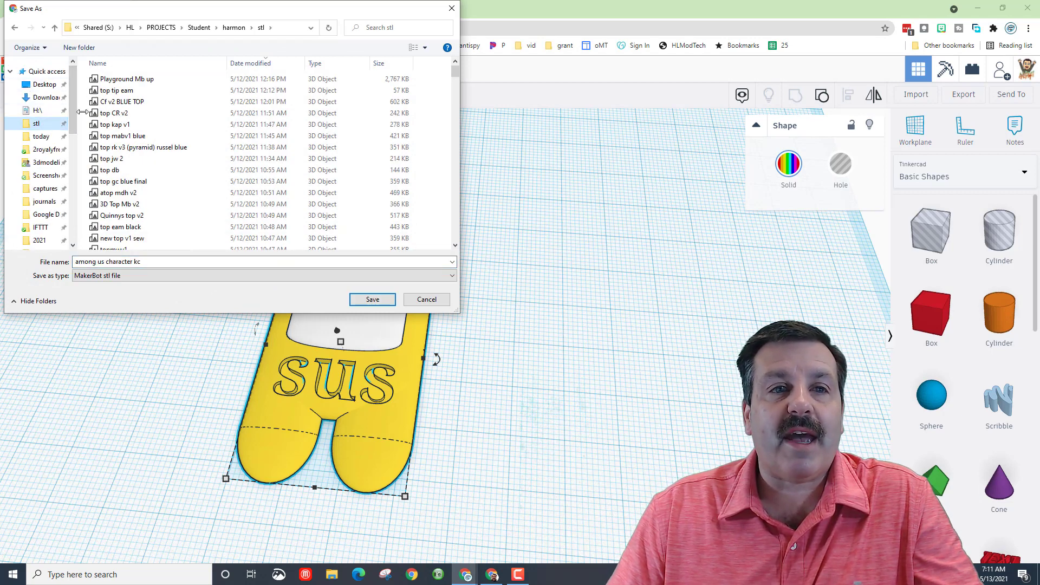
left_click(155, 263)
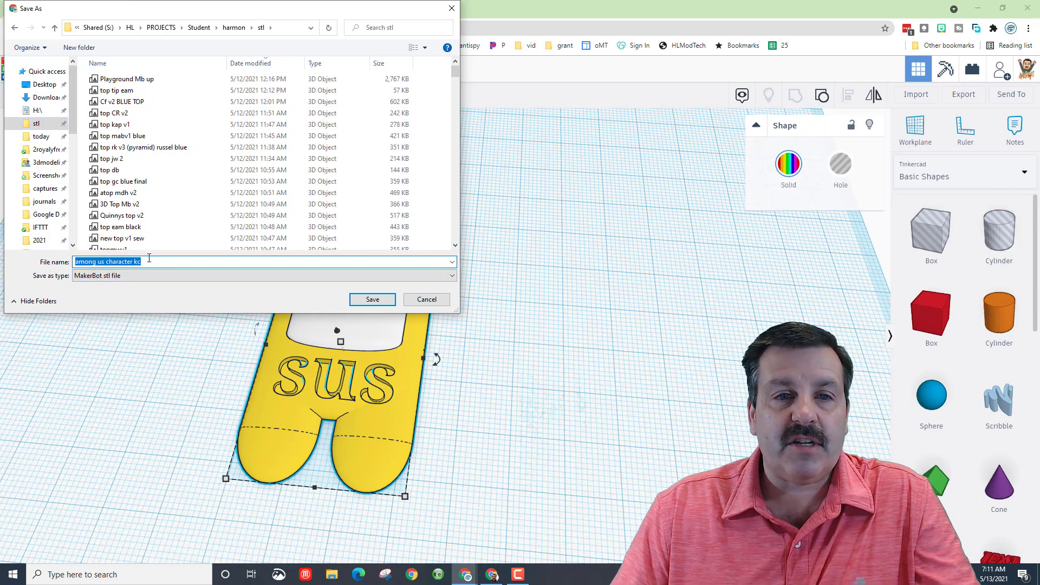
left_click(149, 261)
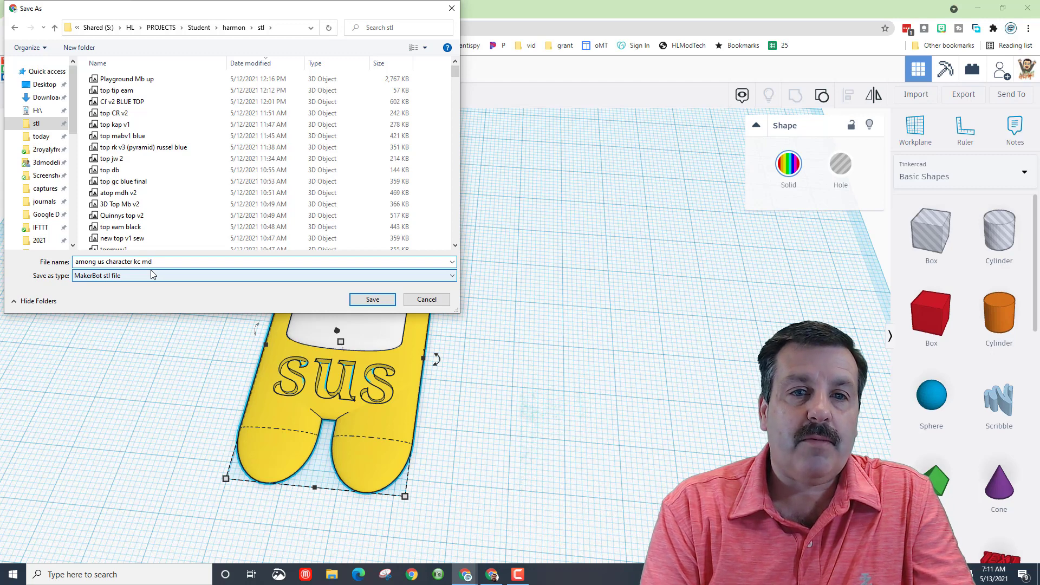
type("mdh red")
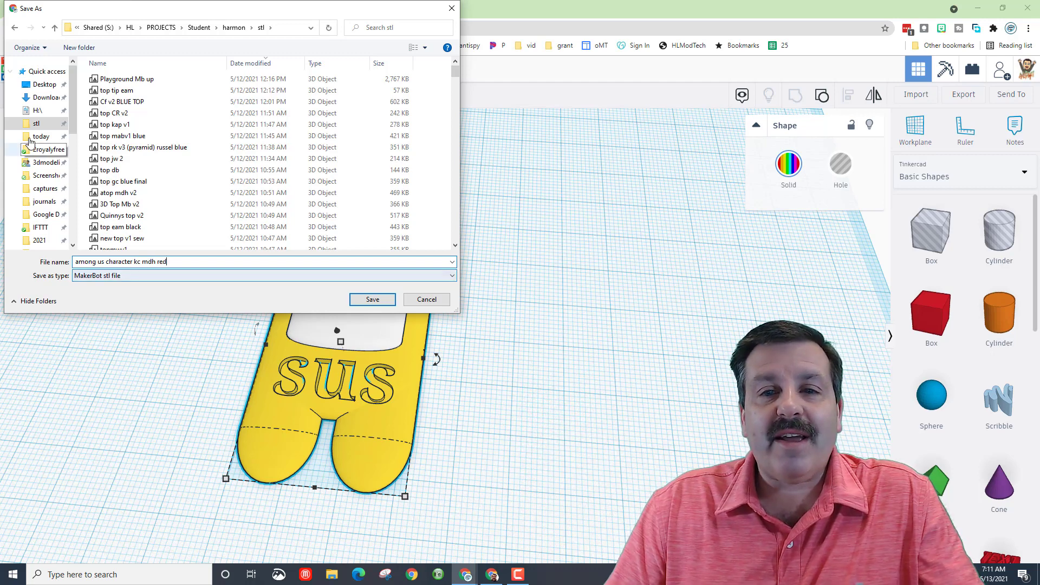
left_click(371, 300)
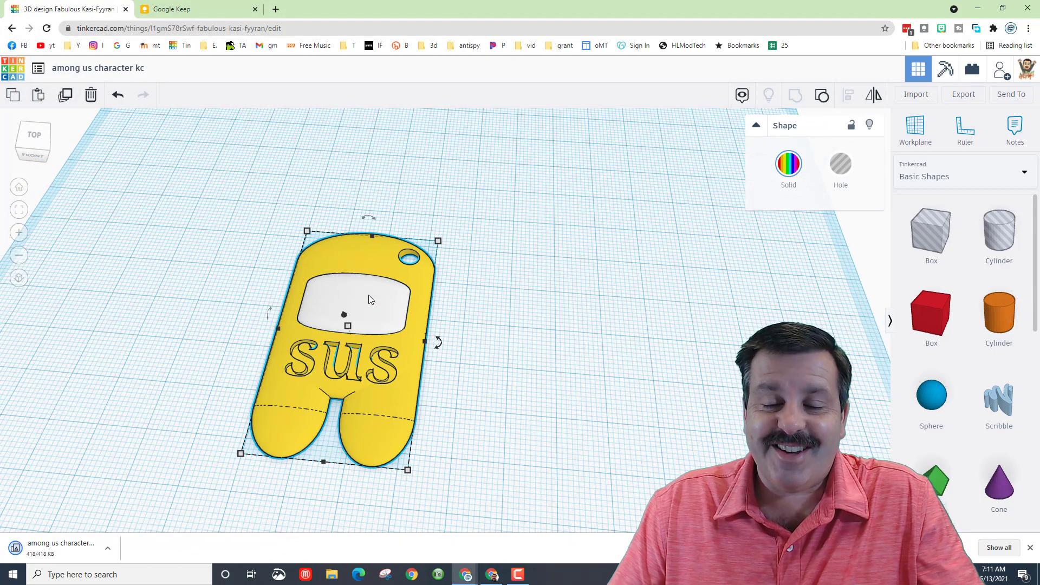